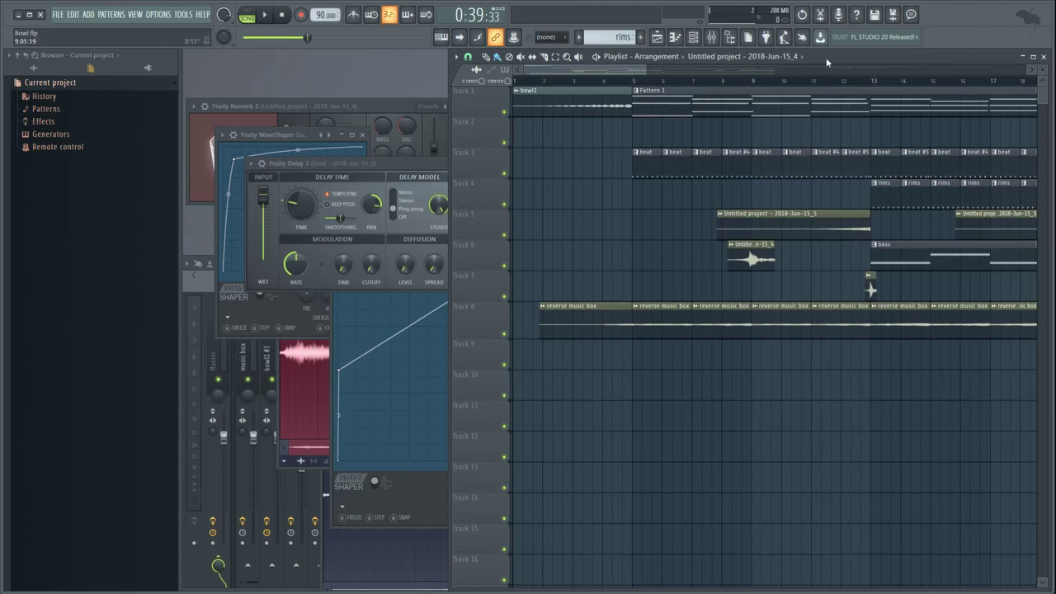
Place the playlist playhead at bar 5 and enlarge Track 1 to show its clips in detail
left_click(633, 80)
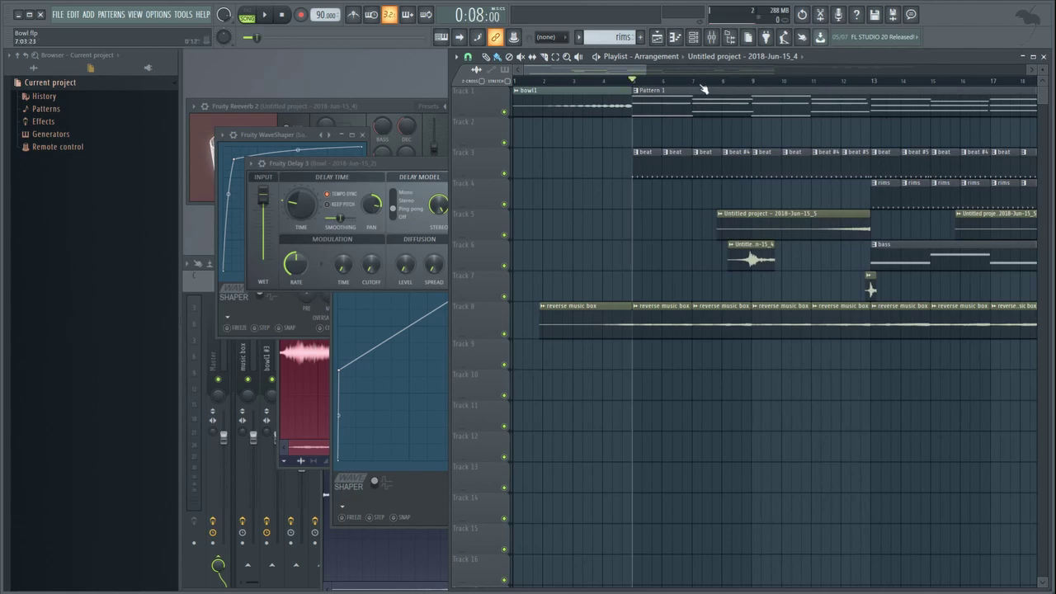
scroll(663, 83, "up", 2)
left_click_drag(634, 71, 559, 75)
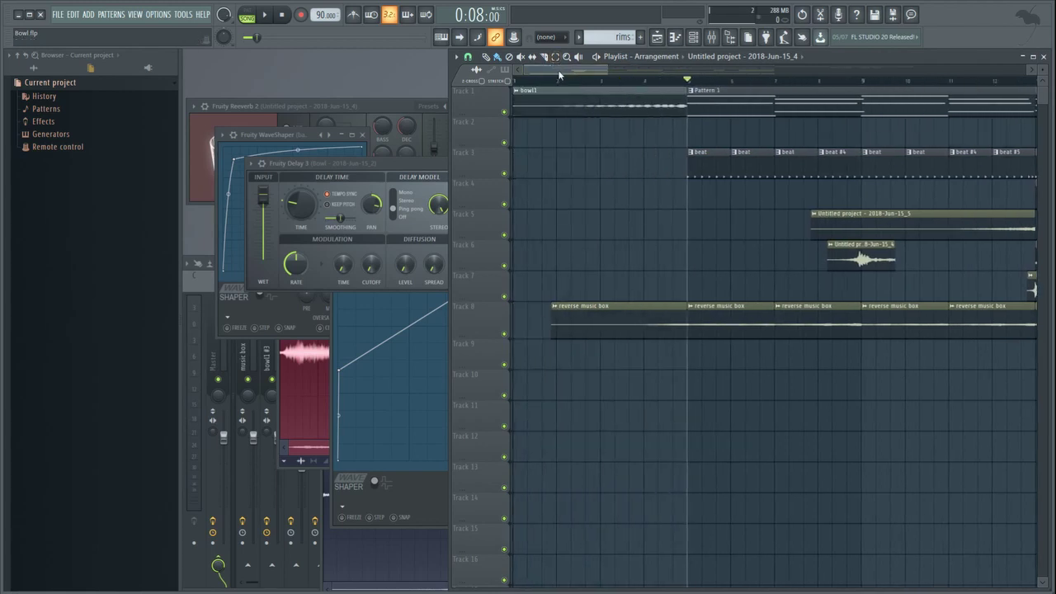
left_click_drag(476, 116, 515, 199)
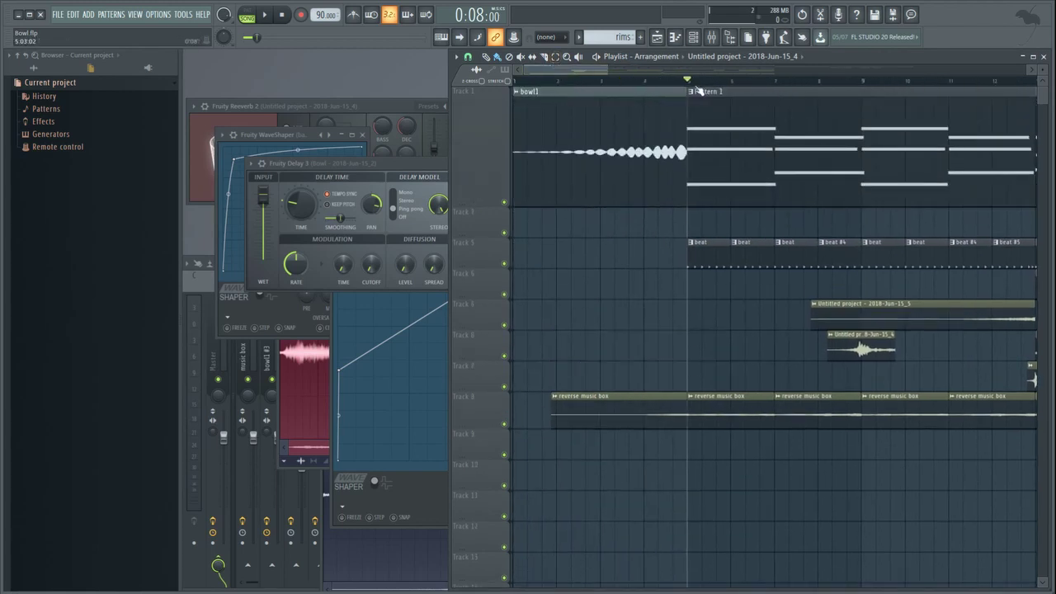
Select the Pattern 1 clip on Track 1 and open its chords piano roll
left_click(701, 93)
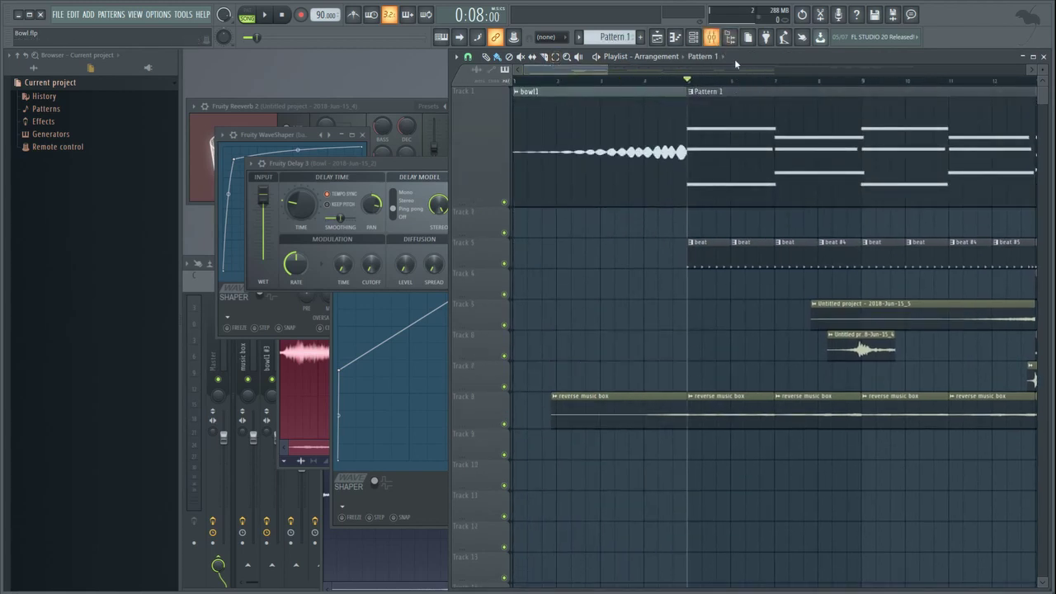
double_click(735, 92)
left_click(735, 74)
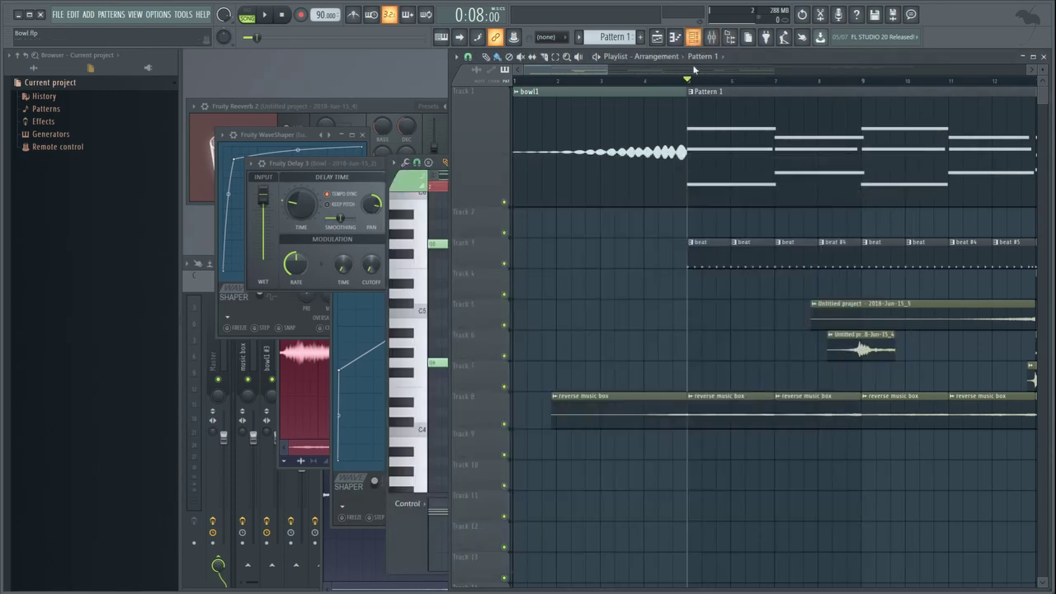
Show the channel rack and extend it until all channels down to Default are listed
scroll(656, 83, "down", 2)
scroll(656, 85, "up", 1)
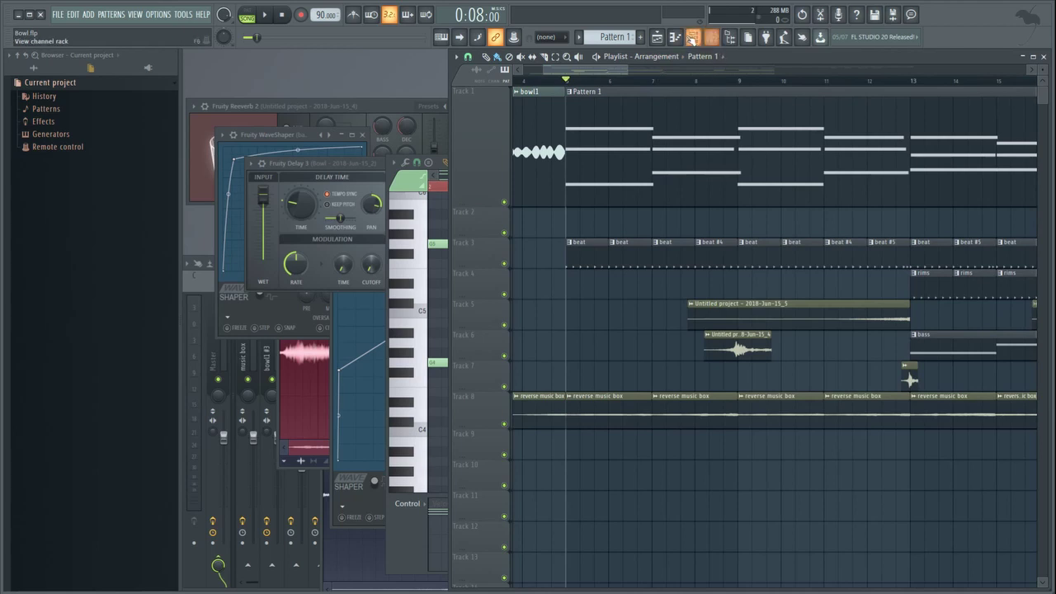
left_click(693, 37)
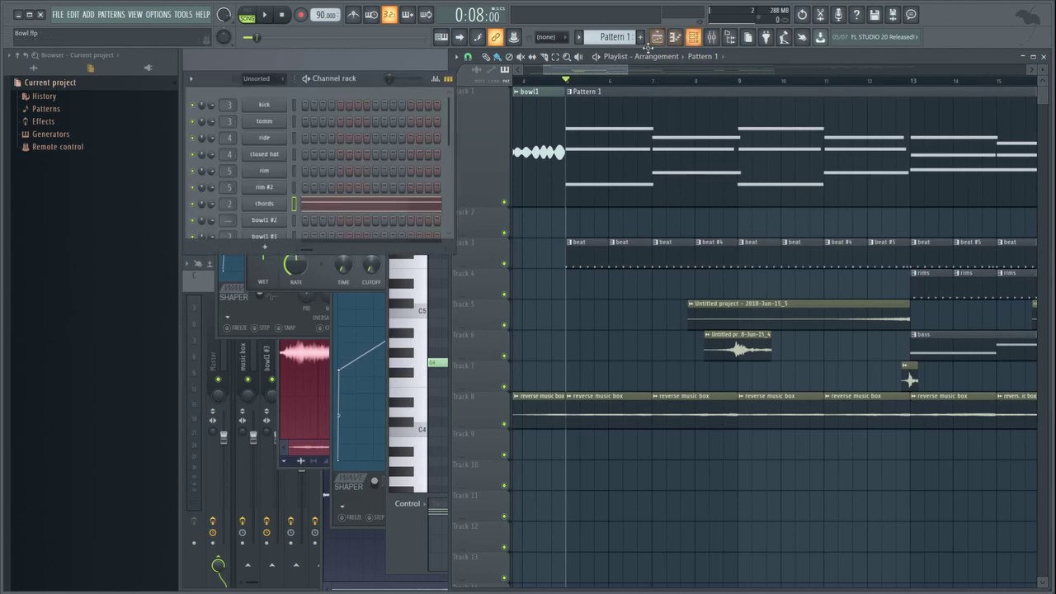
left_click(385, 257)
left_click_drag(381, 251, 380, 338)
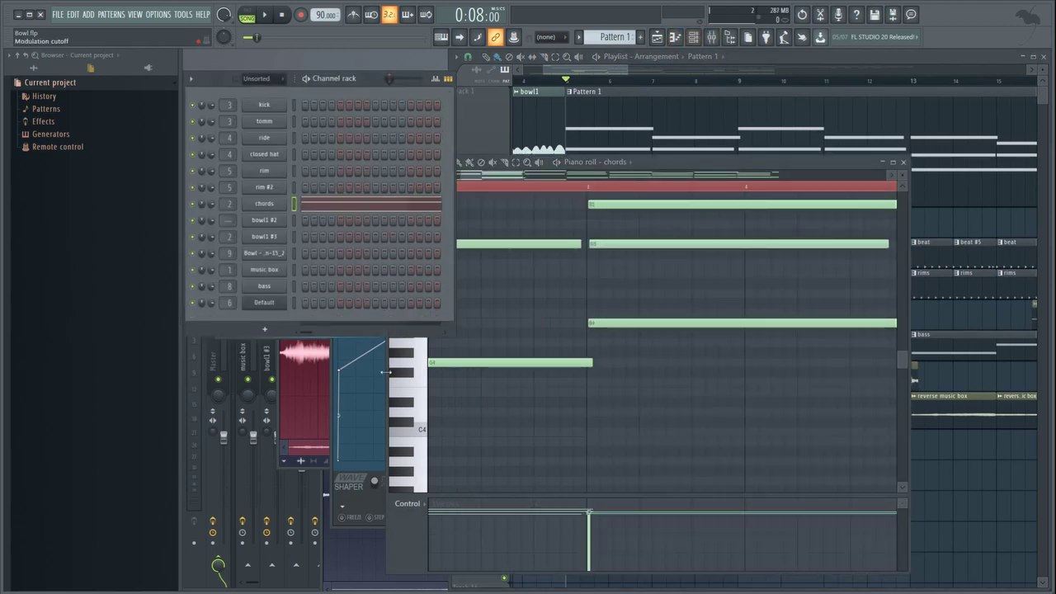
Open the sample settings of the chords channel
left_click(272, 206)
left_click(273, 208)
left_click(273, 208)
left_click(352, 158)
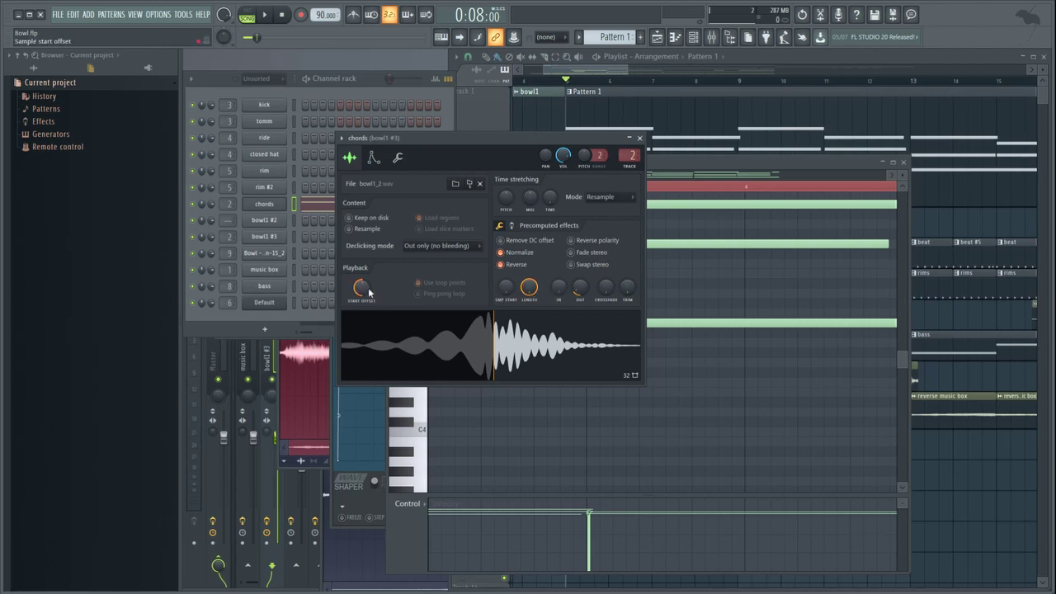
Preview the chords sample with its start offset at zero, and return the offset to the waveform's loudest peak
scroll(362, 287, "down", 10)
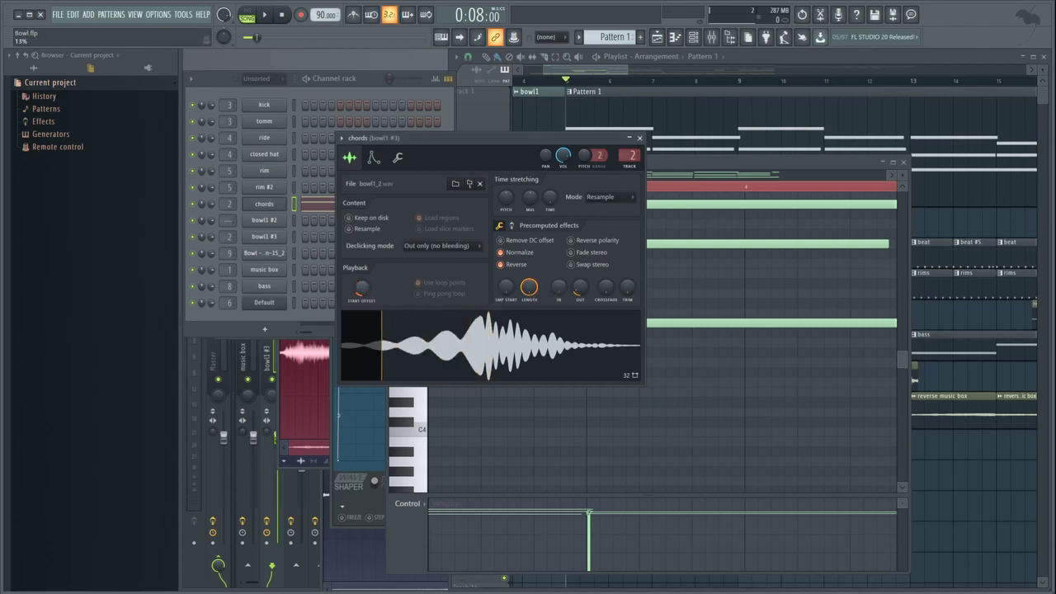
left_click(392, 345)
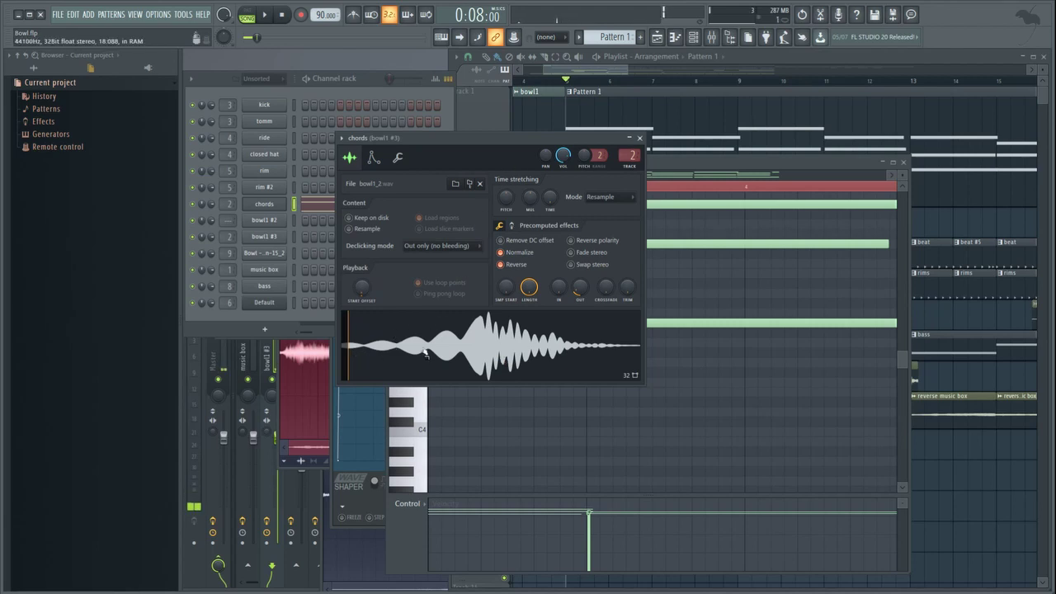
left_click_drag(361, 287, 361, 255)
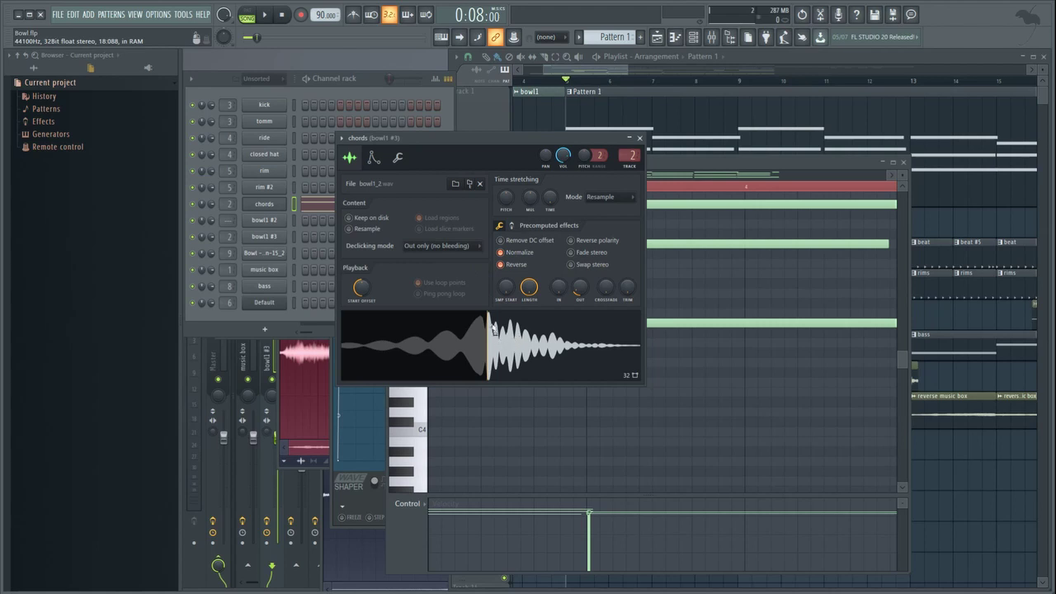
left_click_drag(529, 292, 529, 294)
Arrange the chords sample window and the piano roll side by side
left_click_drag(496, 140, 463, 143)
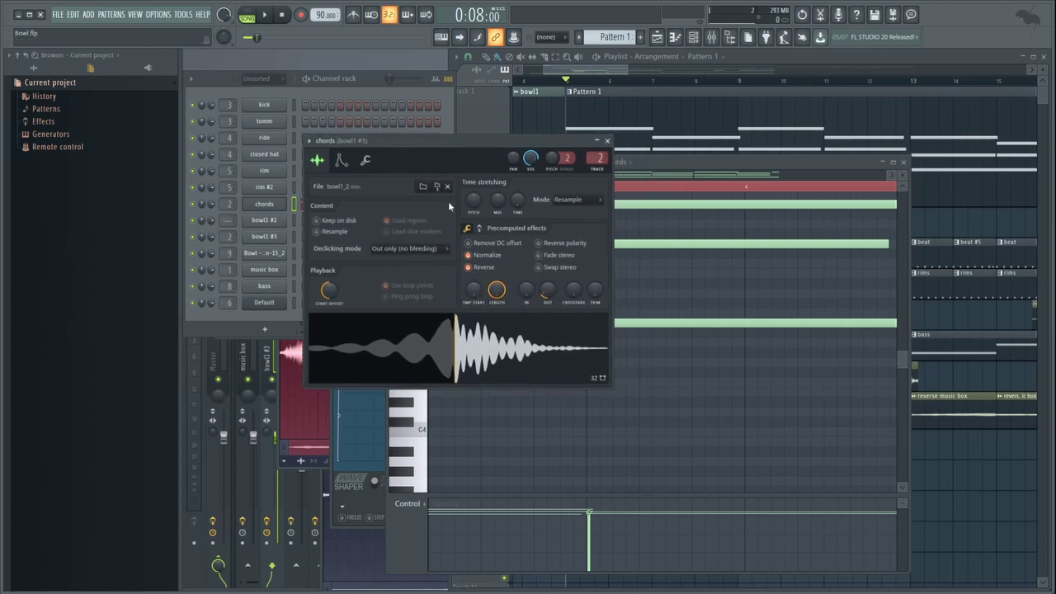
left_click_drag(676, 163, 835, 131)
left_click_drag(484, 137, 423, 130)
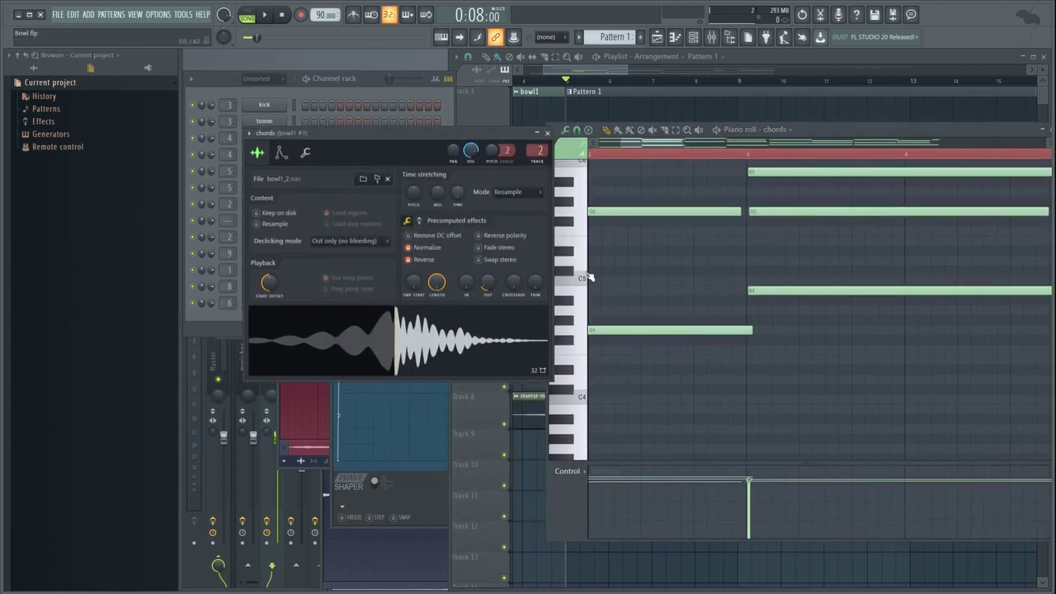
scroll(575, 248, "up", 2)
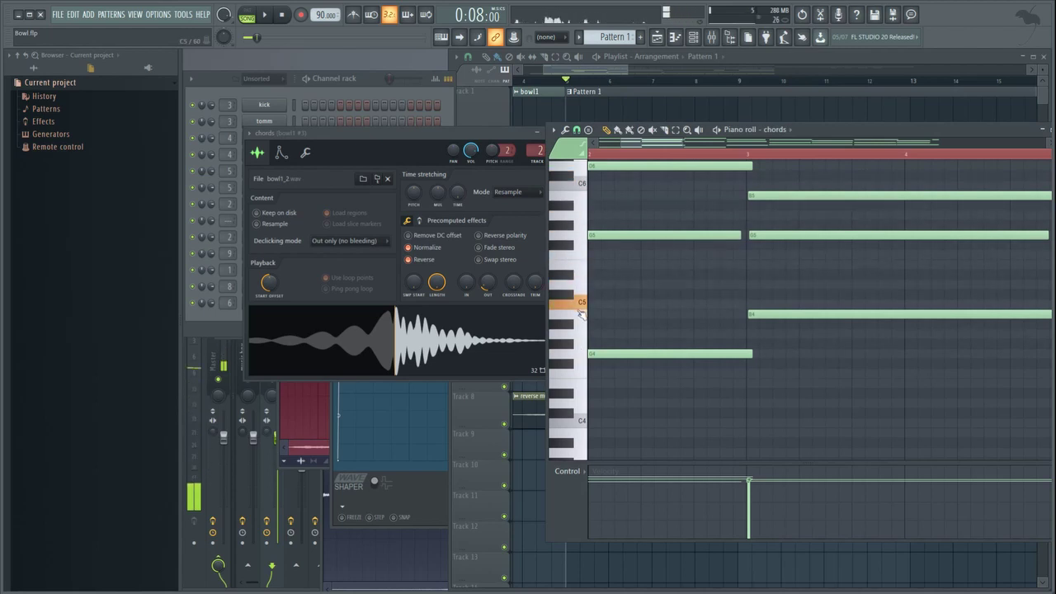
left_click_drag(495, 138, 462, 138)
Play the start of the chords pattern in the piano roll with all its notes in view, and stop playback
scroll(711, 155, "down", 3)
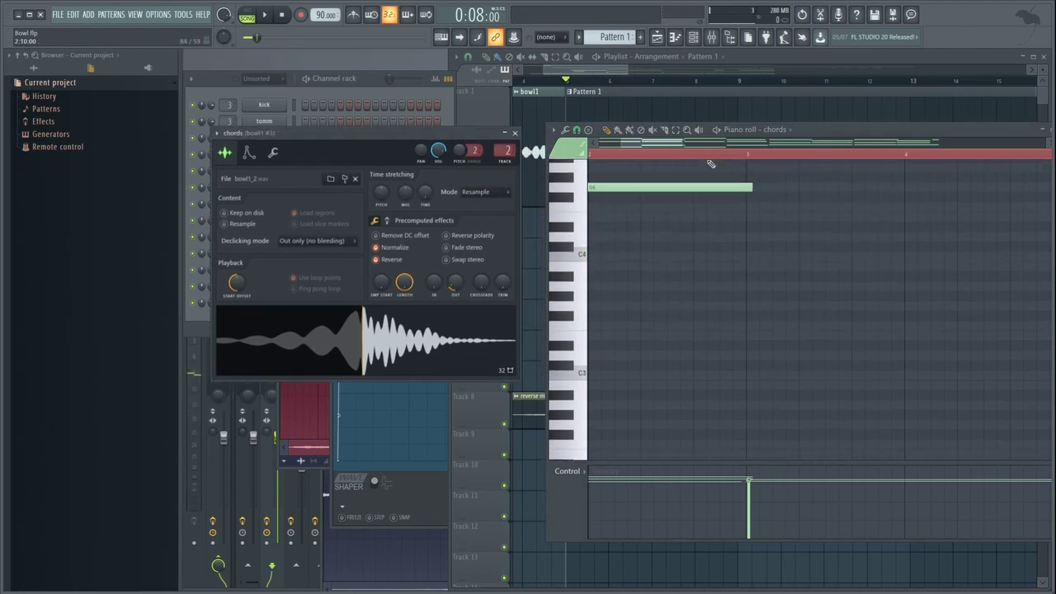
scroll(711, 155, "down", 4)
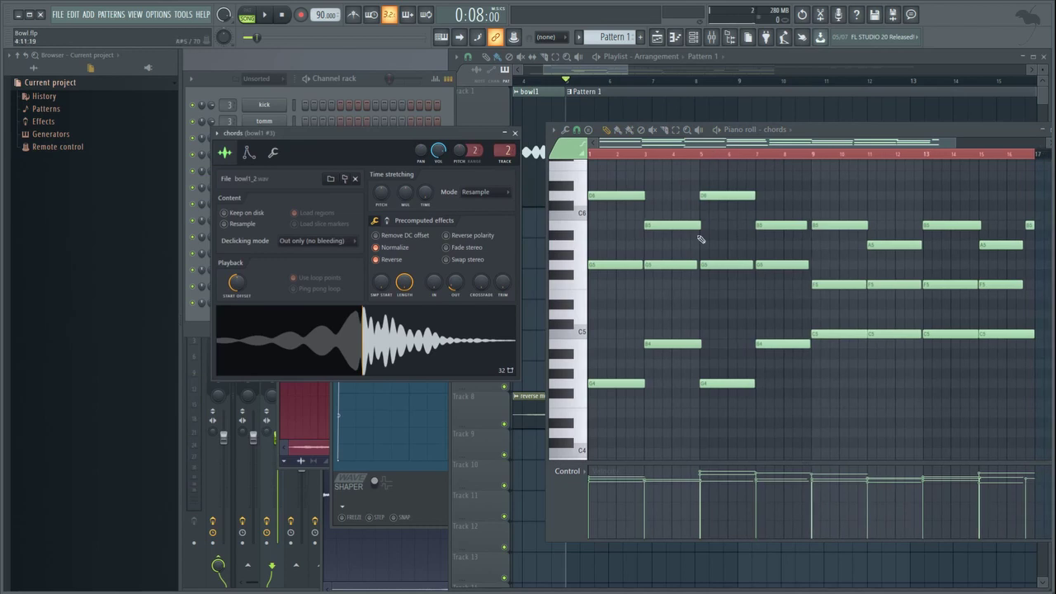
scroll(681, 165, "up", 3)
key("space")
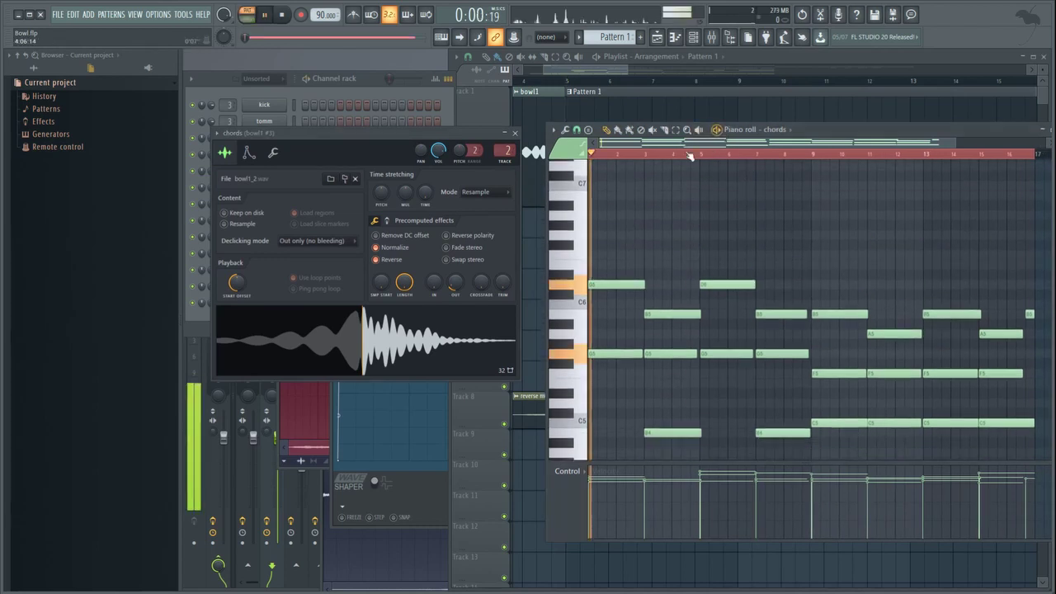
scroll(675, 157, "down", 1)
scroll(675, 157, "down", 1)
scroll(644, 194, "down", 2)
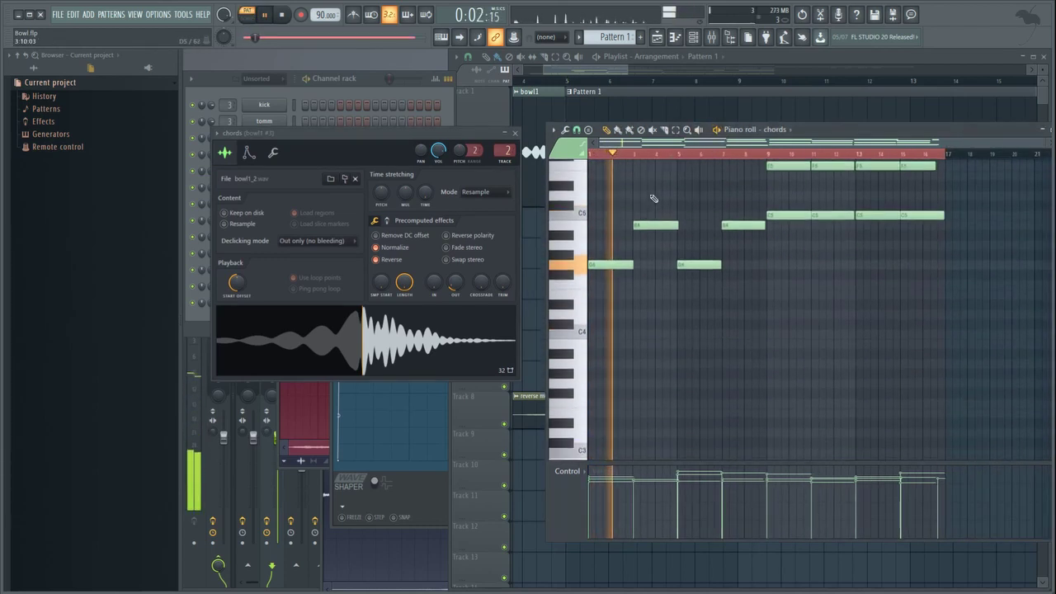
key("space")
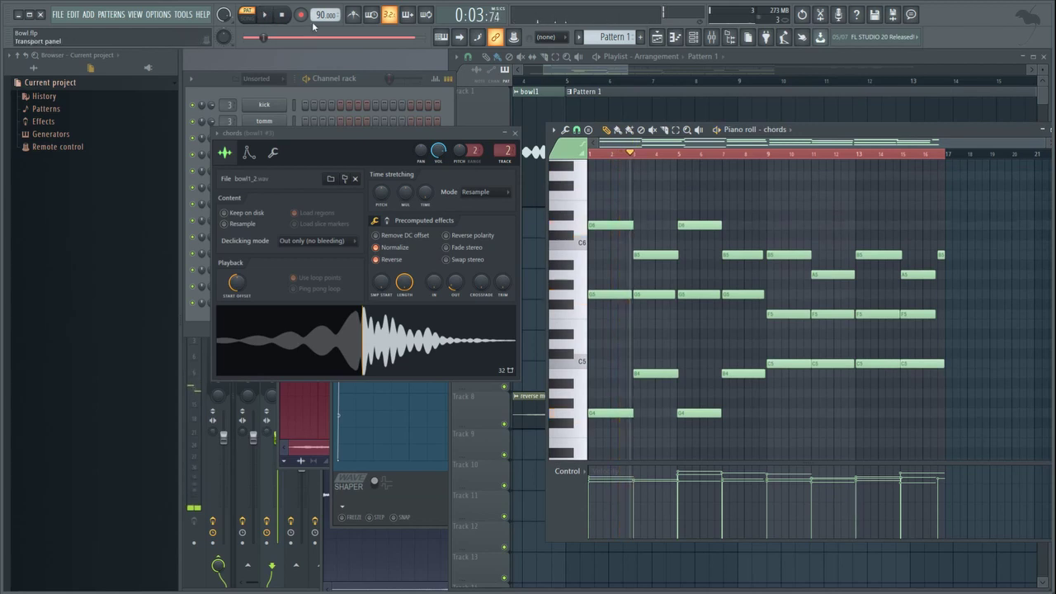
Open the mixer and display the Fruity parametric EQ 2 on the bowl1 #3 track
left_click(710, 37)
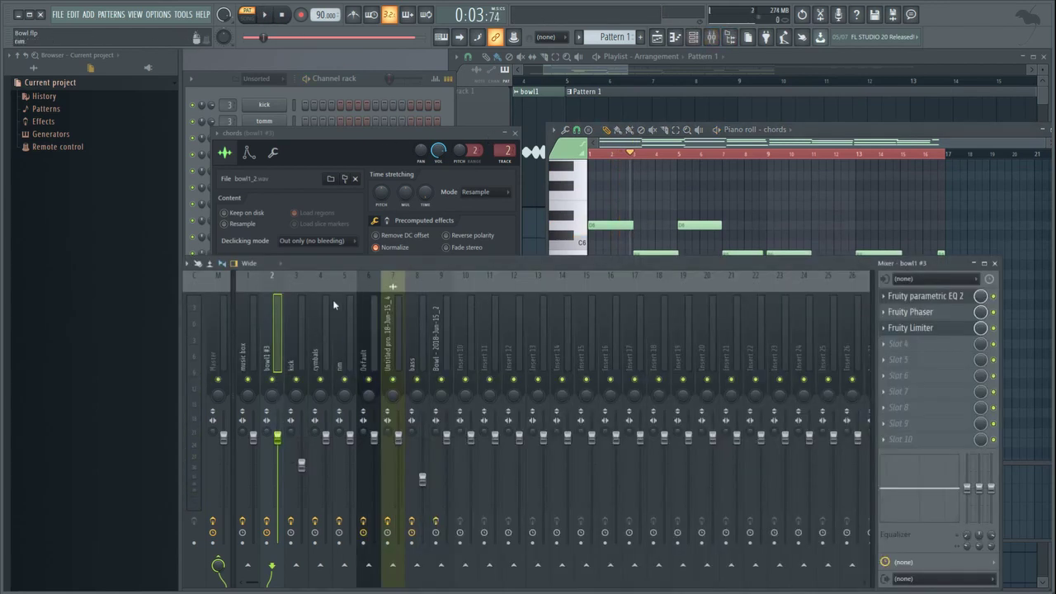
left_click(938, 301)
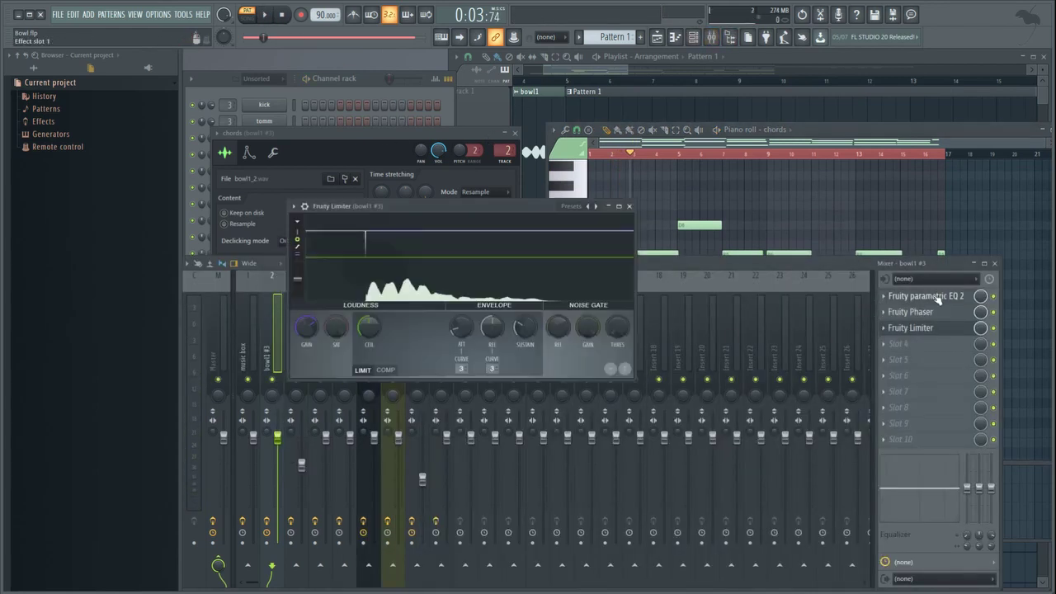
left_click(958, 298)
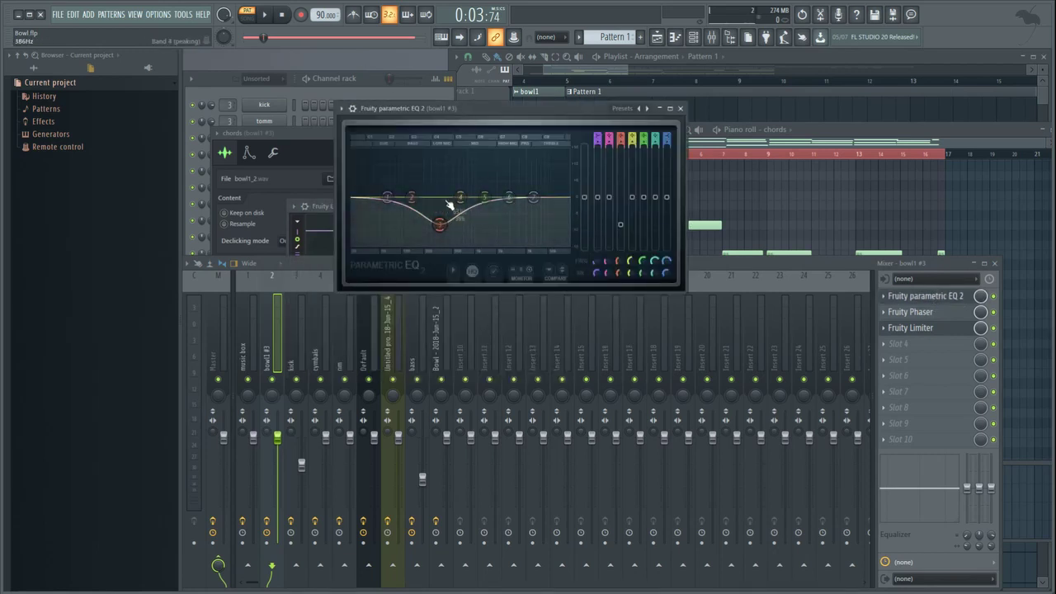
Play short passages of the chords pattern to examine their spectrum in the equalizer
left_click(264, 15)
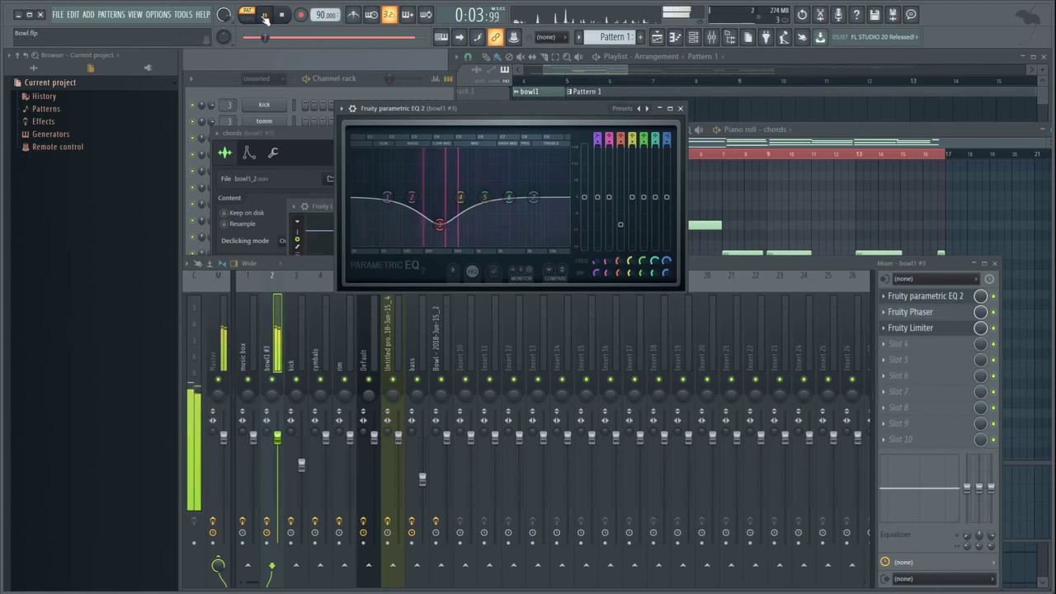
key("space")
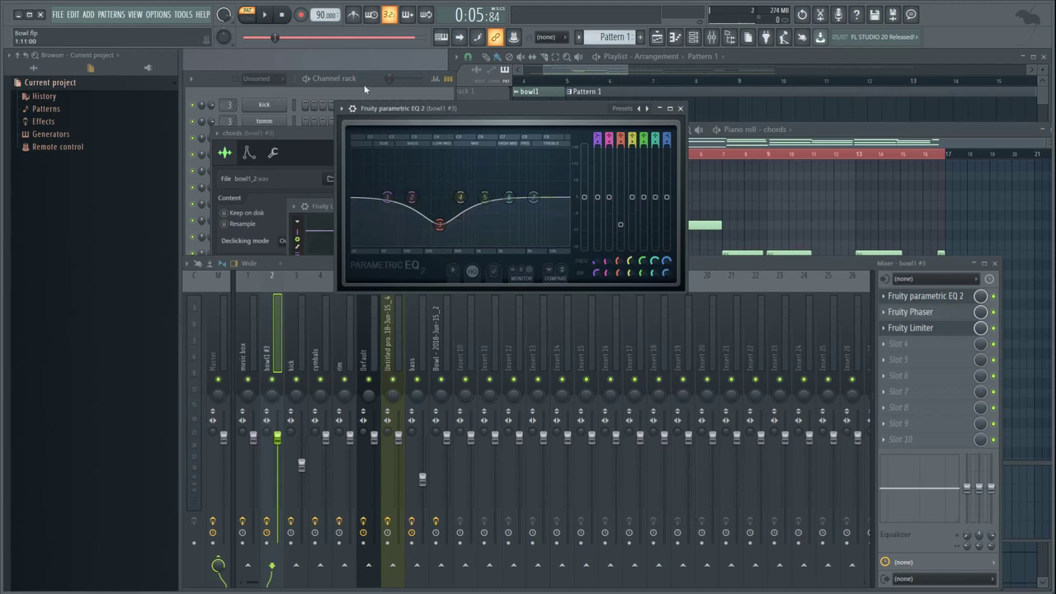
left_click(264, 14)
left_click(267, 15)
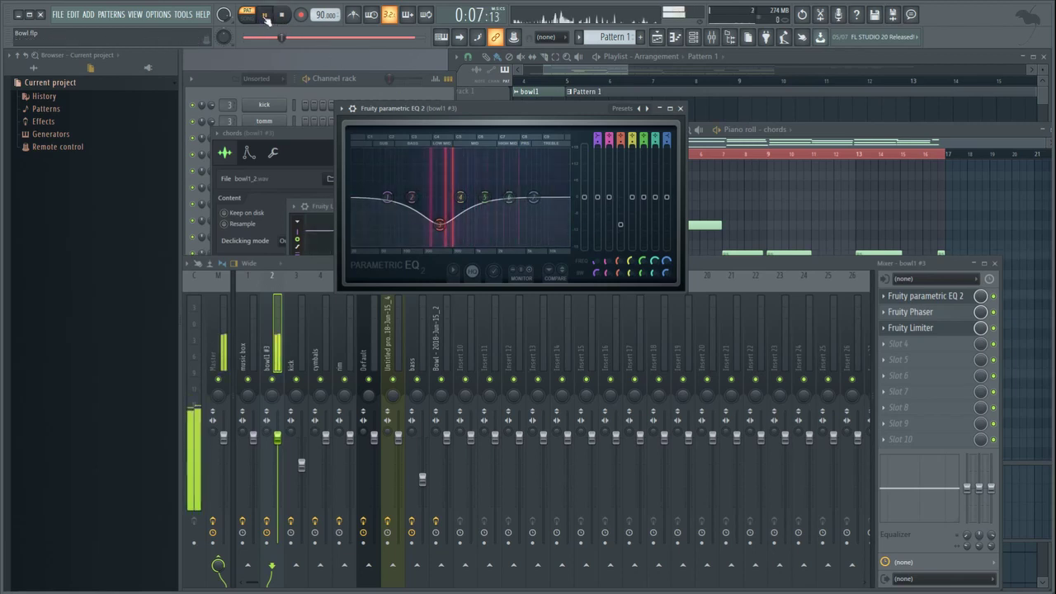
Examine the Fruity Phaser and the Fruity Limiter's compressor settings on the bowl1 #3 track
left_click(942, 312)
left_click(944, 312)
left_click(946, 315)
left_click(942, 312)
left_click(942, 313)
Solo Track 6 in the playlist and place the playhead at bar 9
key("F5")
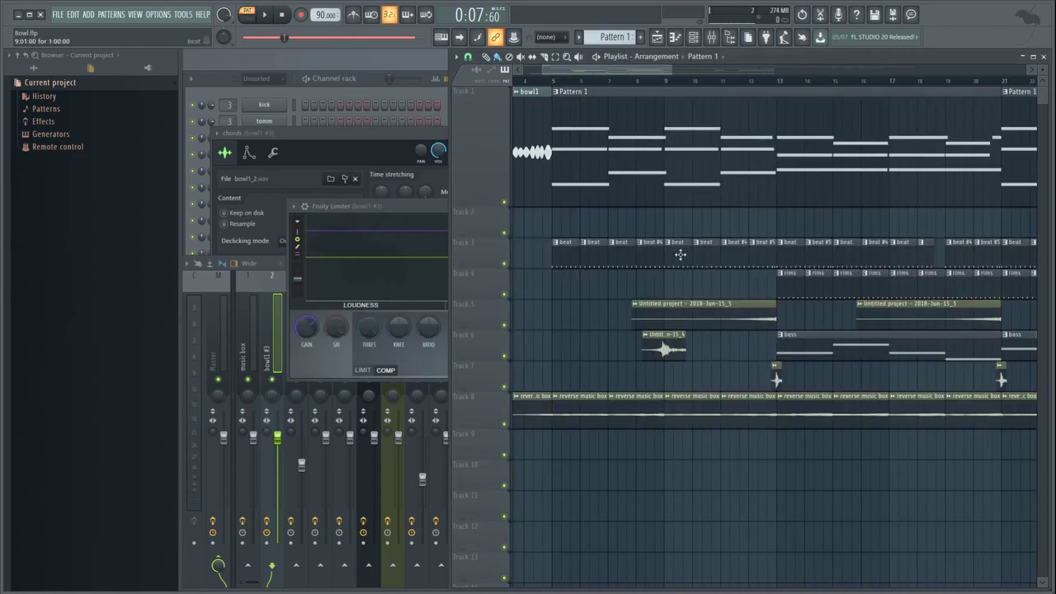
right_click(505, 356)
left_click(656, 82)
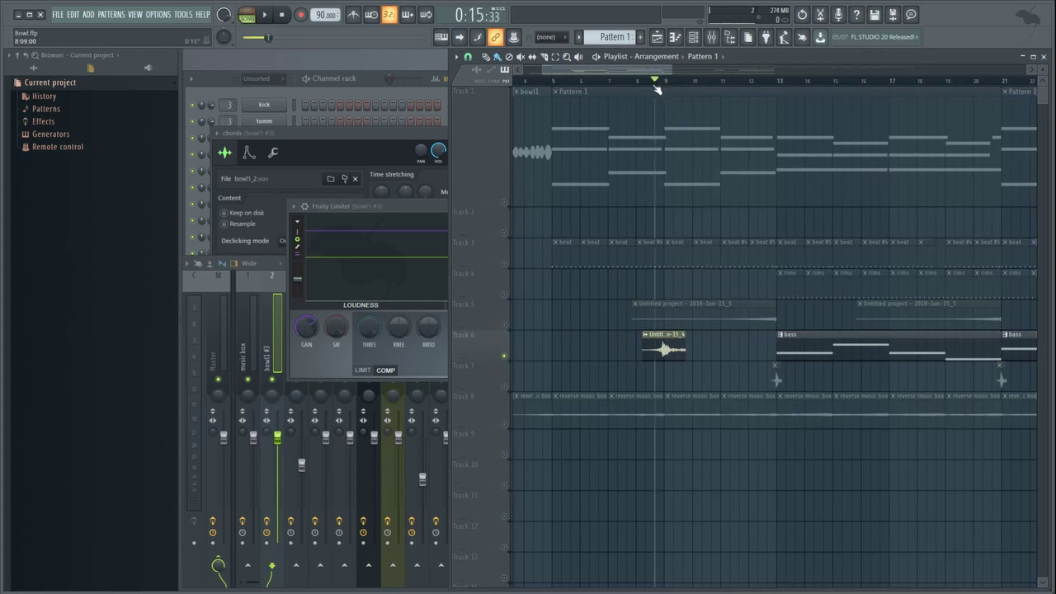
left_click(366, 79)
mouse_move(662, 90)
left_mouse_down()
mouse_move(651, 85)
mouse_move(668, 89)
left_mouse_up()
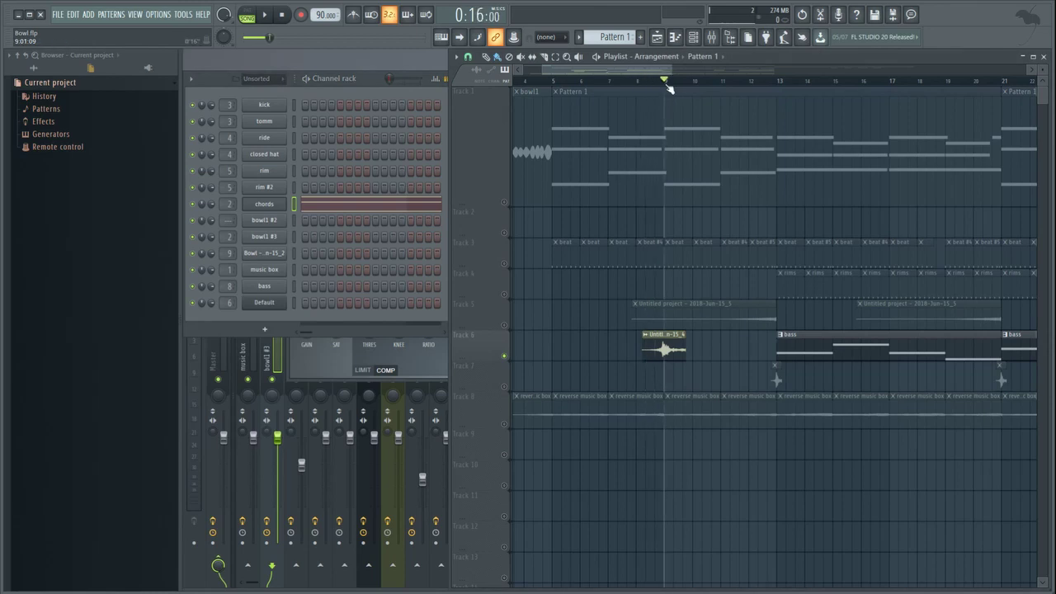
Play the soloed audio clip on Track 6 from just before bar 9, and stop playback
scroll(669, 89, "up", 3)
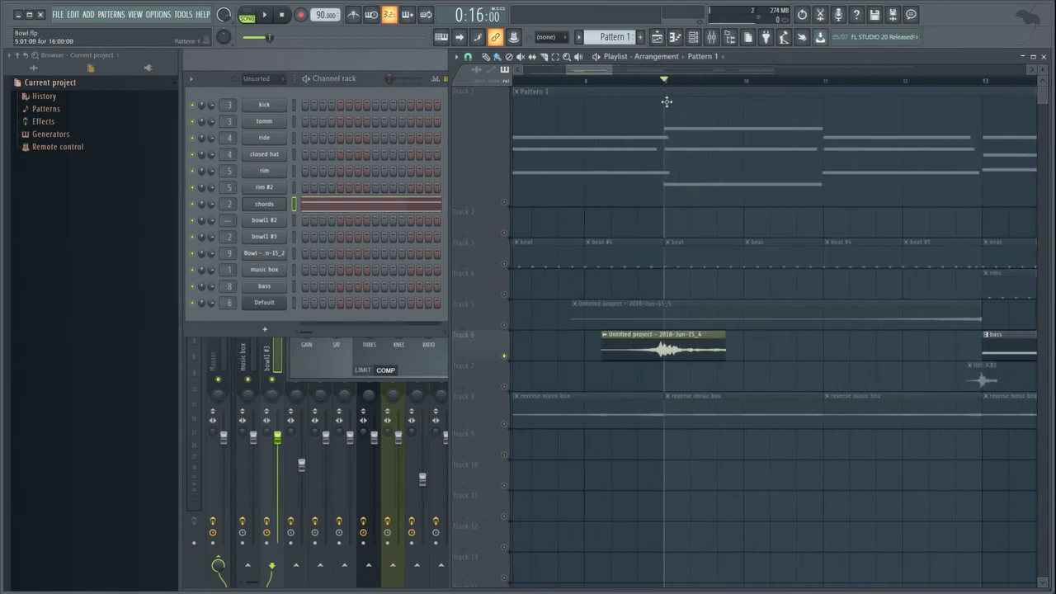
left_click_drag(667, 82, 634, 118)
key("space")
key("space")
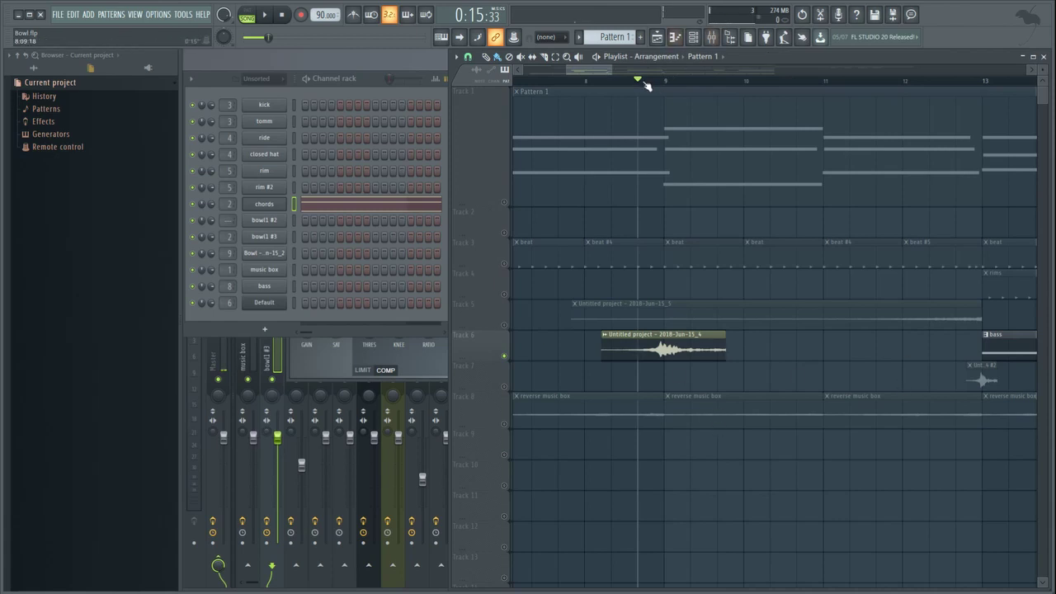
Play the soloed bass pattern on Track 6 from bar 13, and stop playback
scroll(627, 80, "down", 5)
scroll(627, 81, "up", 3)
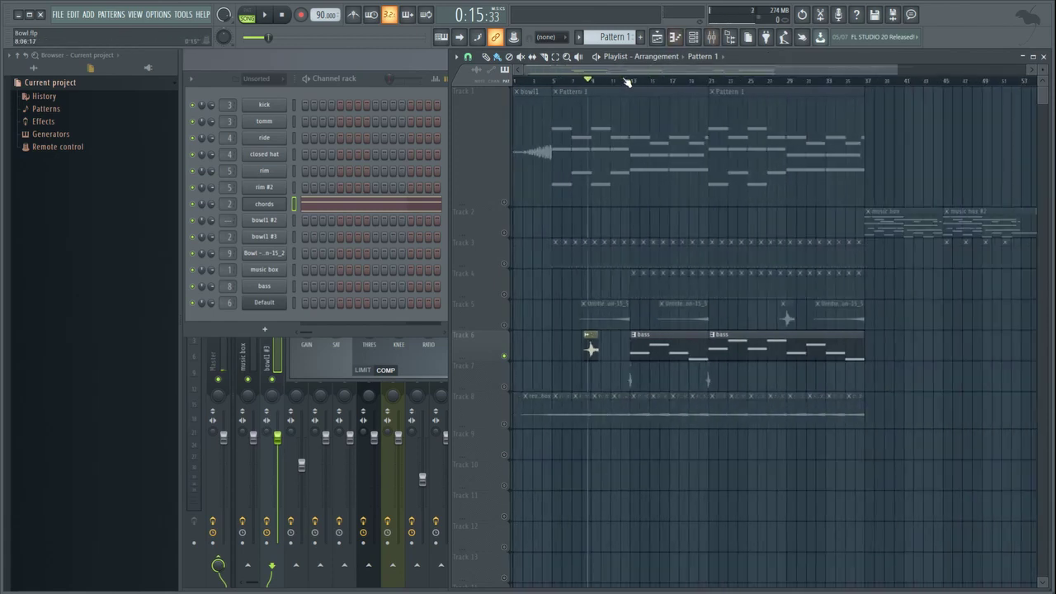
left_click(650, 81)
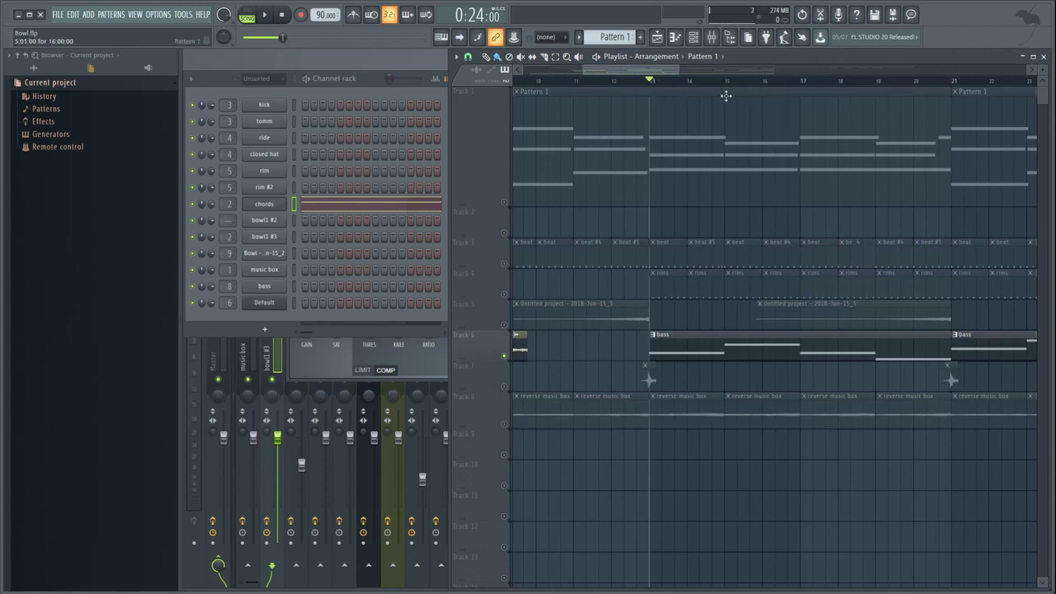
key("space")
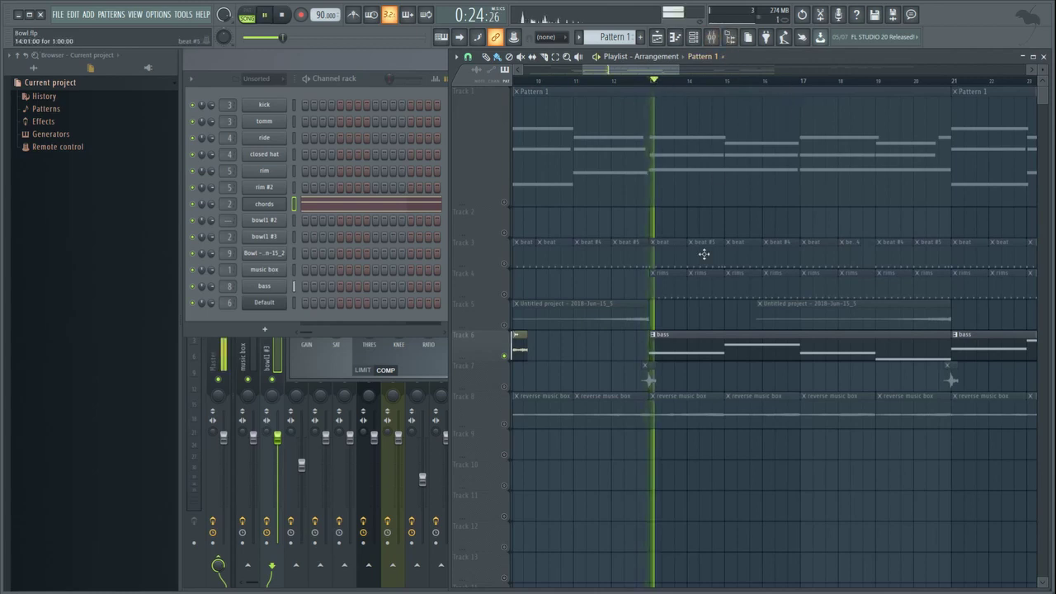
key("space")
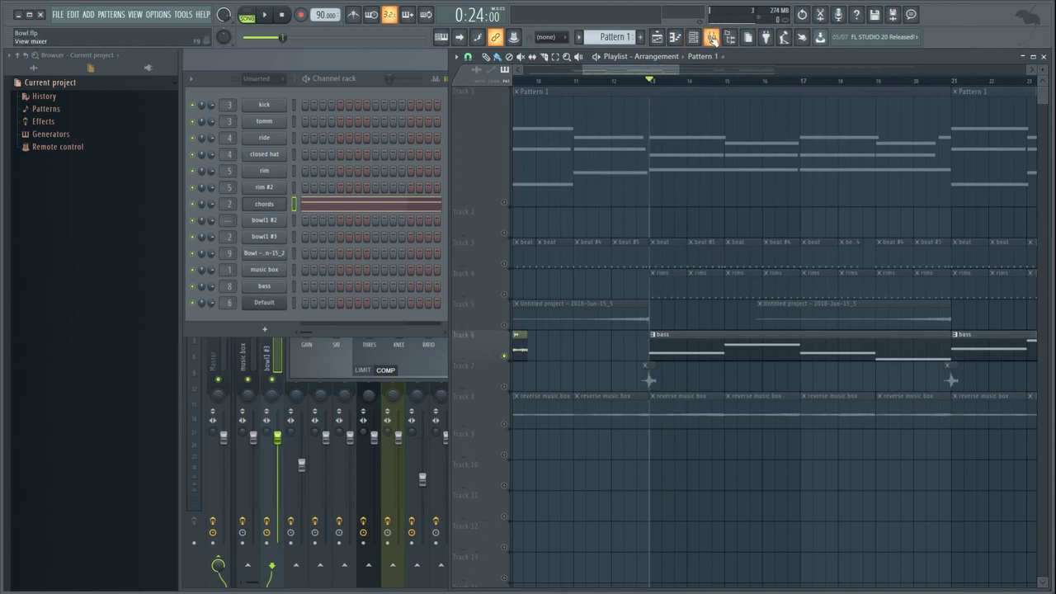
Show the effect chain on the bass mixer track, and return to the playlist
left_click(711, 37)
left_click_drag(458, 275, 471, 237)
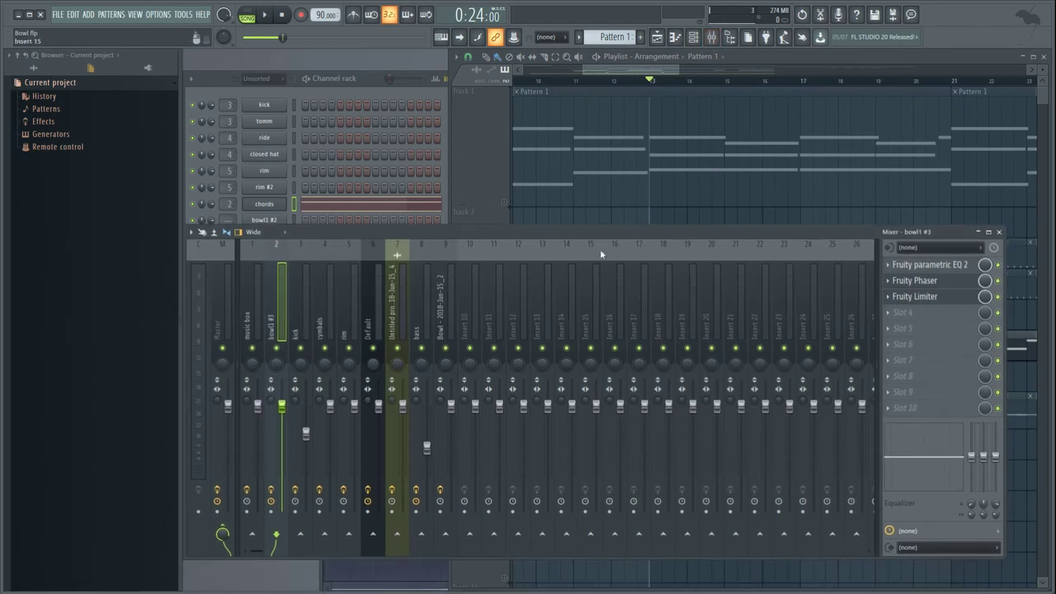
left_click(428, 307)
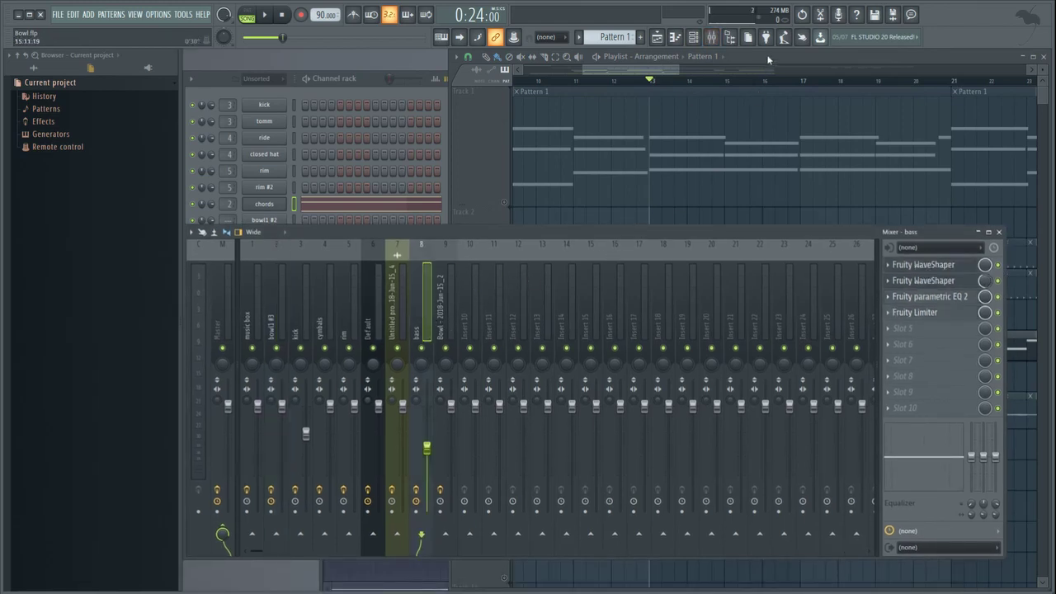
left_click(681, 220)
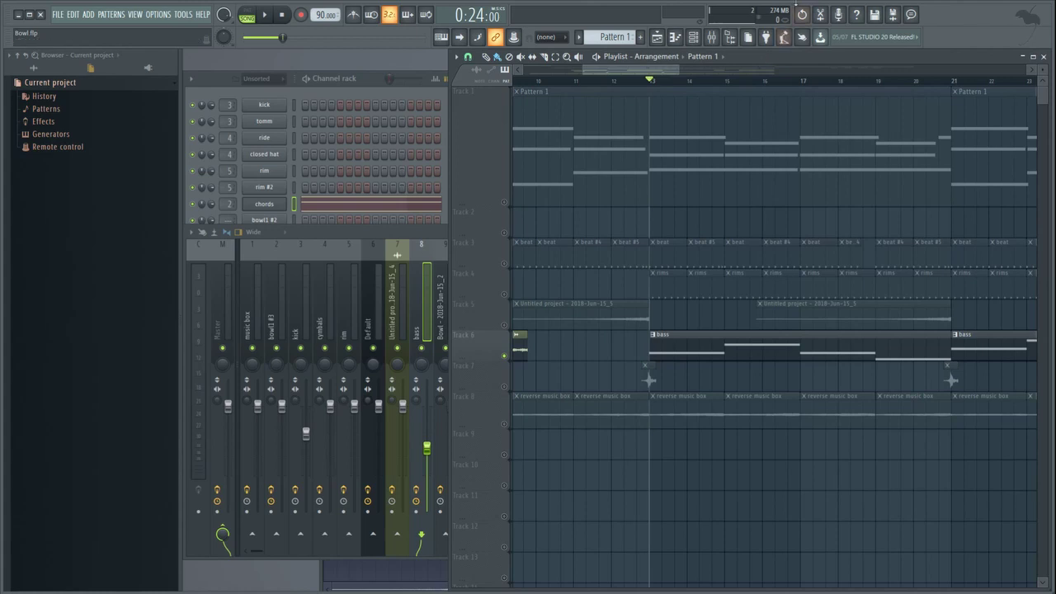
Replay the soloed bass pattern from bar 13 with the bass mixer track selected, and stop playback
key("space")
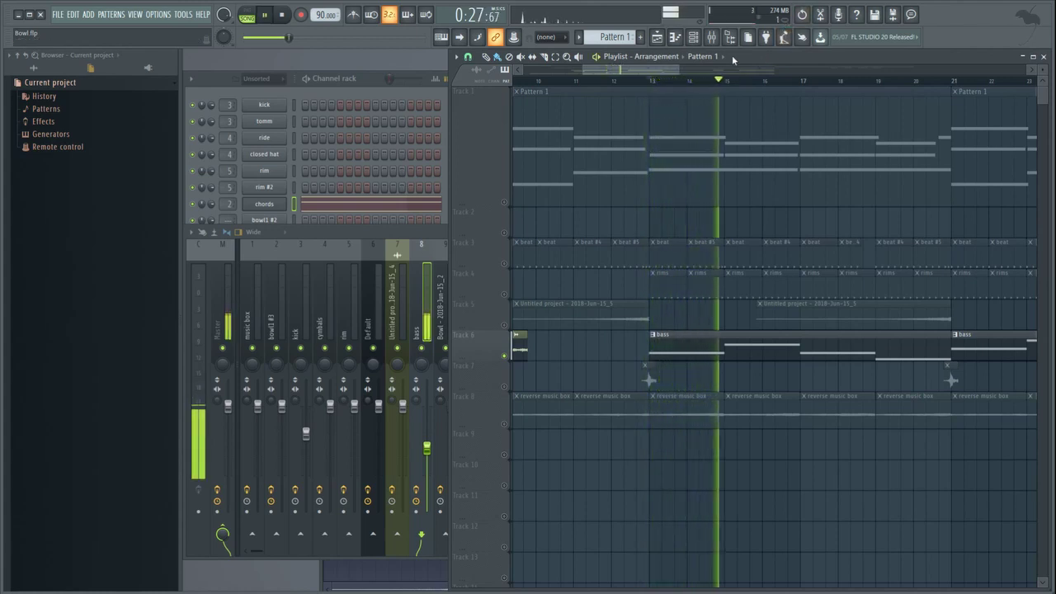
scroll(591, 87, "up", 1)
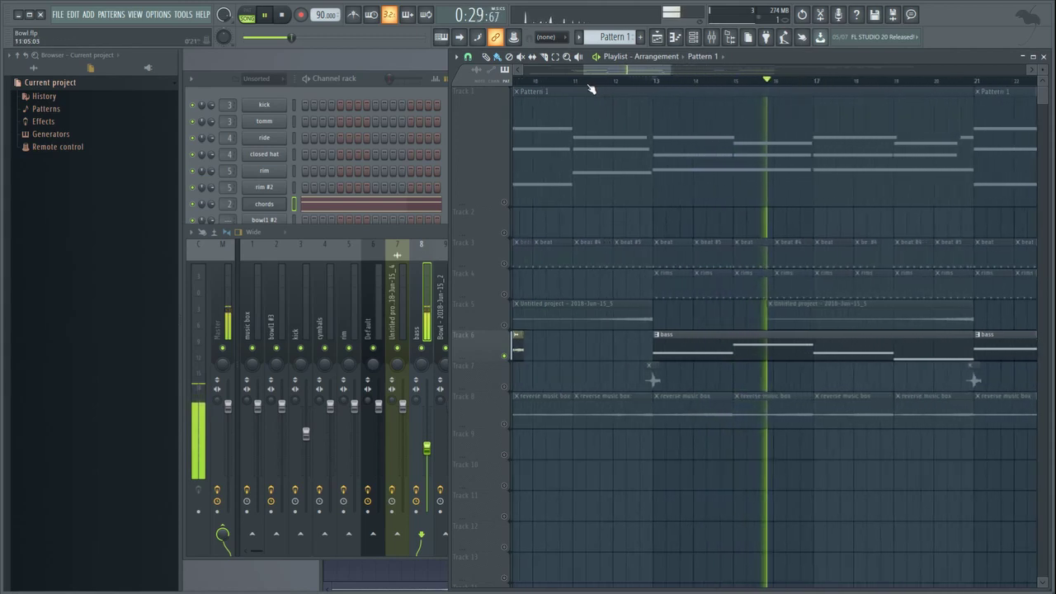
key("space")
Return the playhead to bar 5 with all tracks unsoloed, and align the channel rack with the playlist
left_click_drag(740, 81, 795, 81)
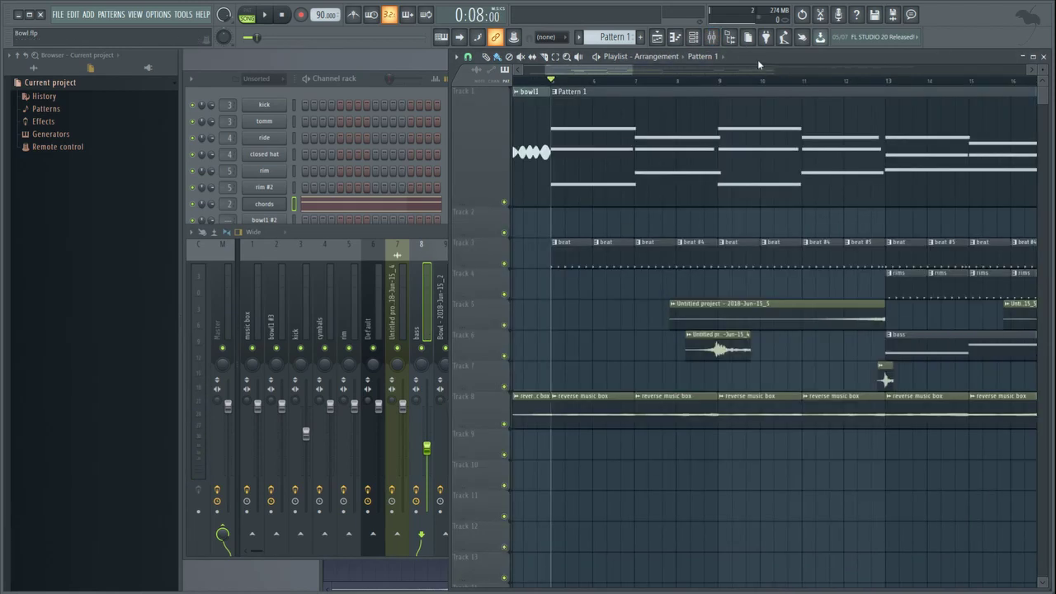
left_click(367, 80)
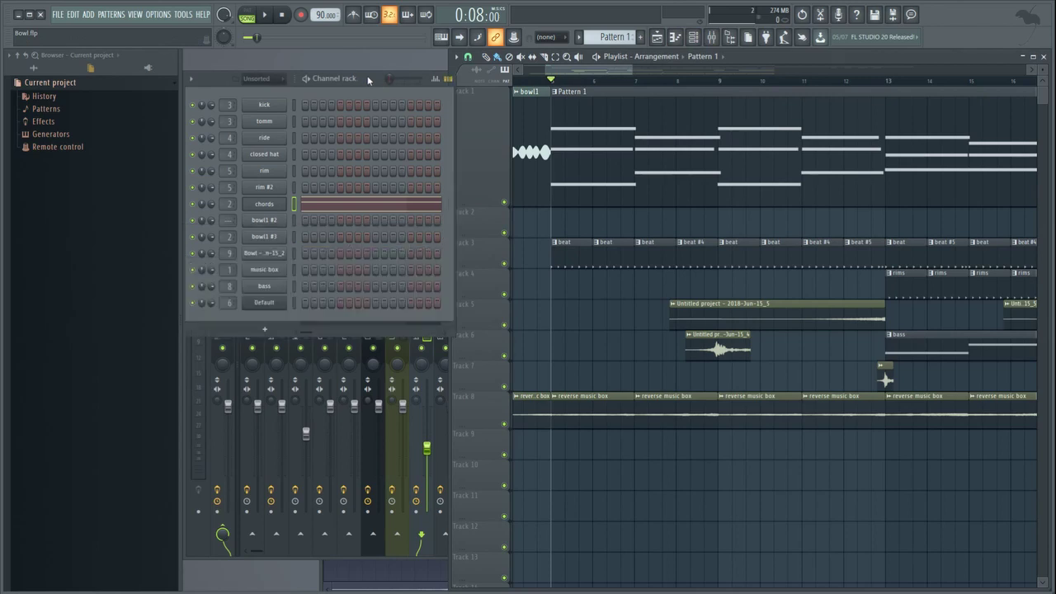
left_click_drag(368, 80, 366, 57)
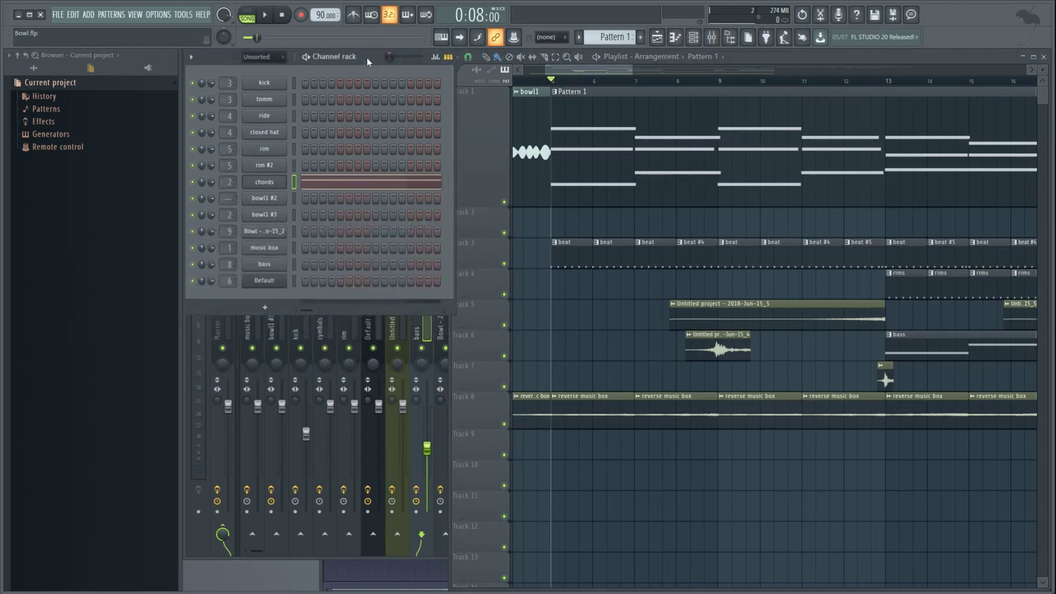
left_click_drag(452, 86, 446, 86)
left_click_drag(731, 87, 600, 133)
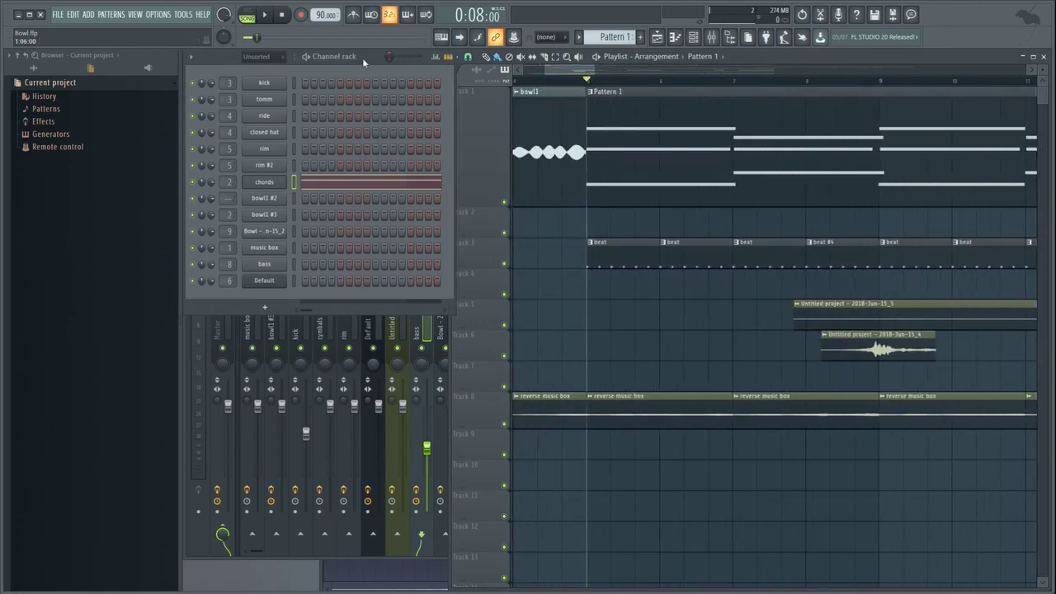
Examine the kick channel's sample waveform and its volume envelope settings
left_click(282, 82)
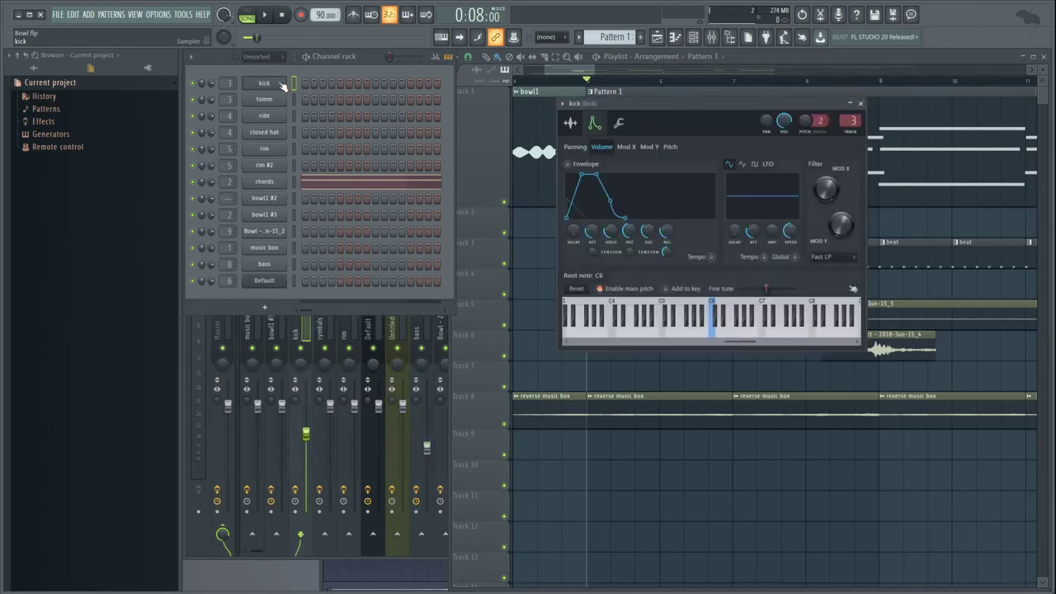
left_click(571, 124)
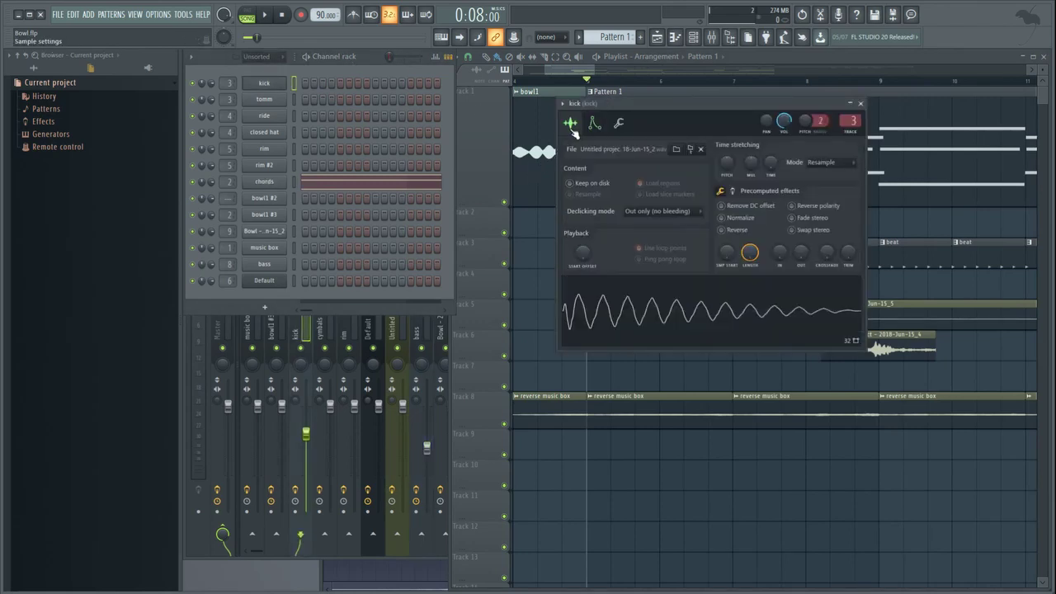
left_click(675, 305)
left_click(594, 123)
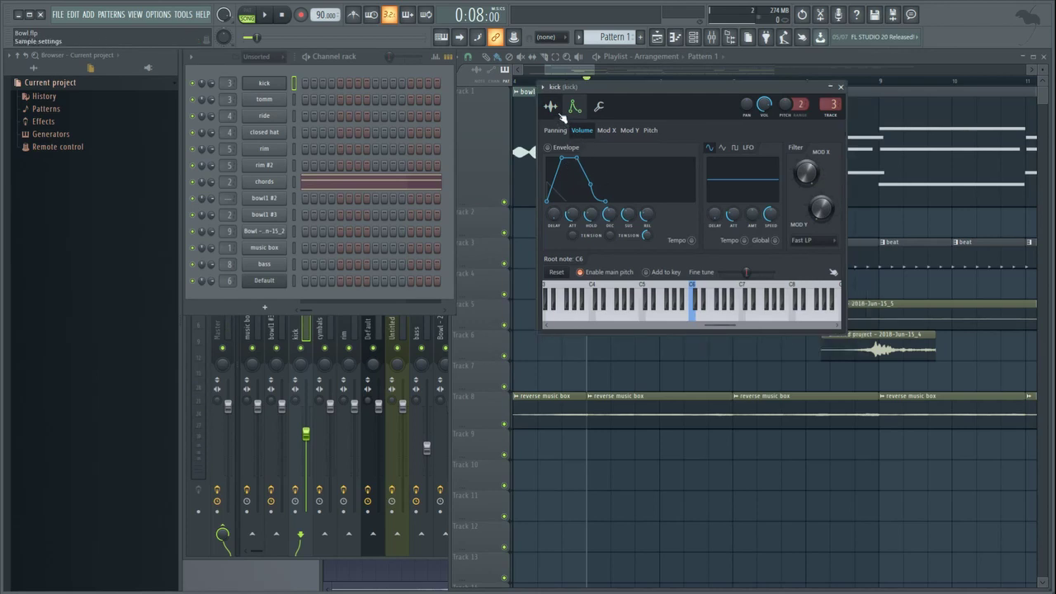
left_click(551, 105)
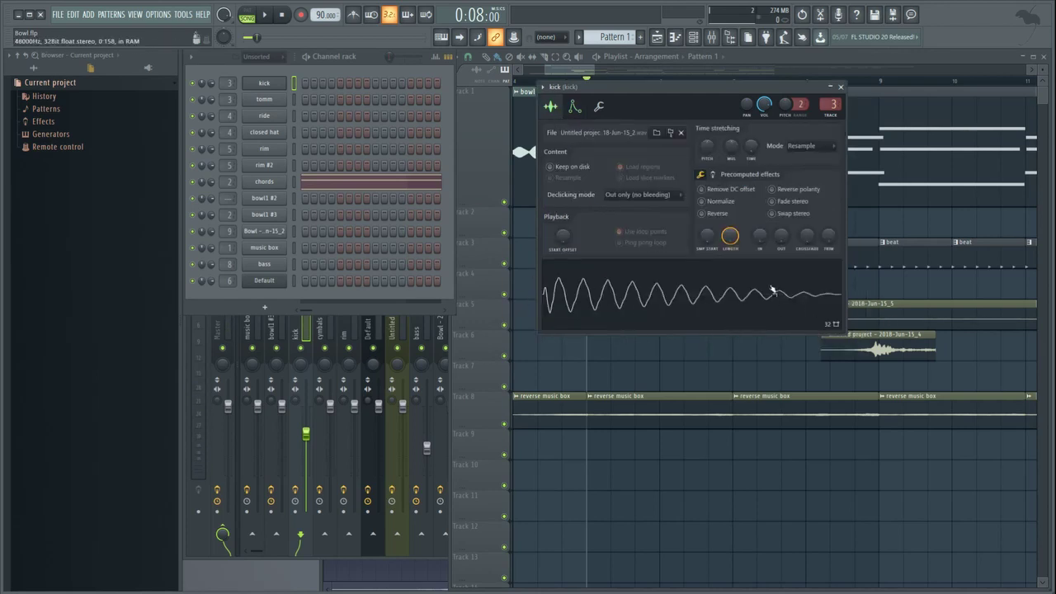
left_click_drag(689, 87, 480, 139)
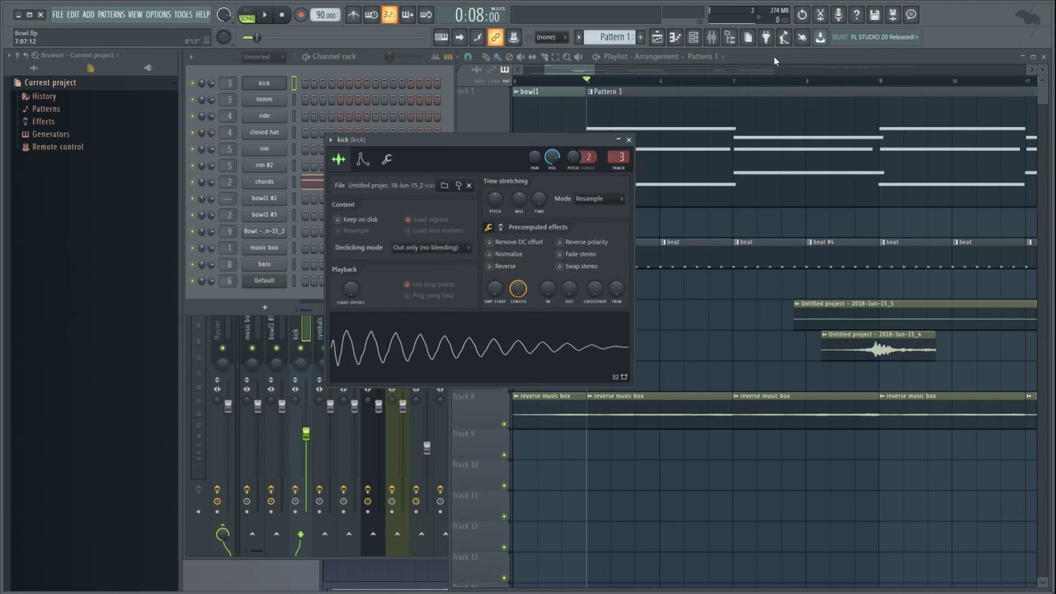
left_click(773, 55)
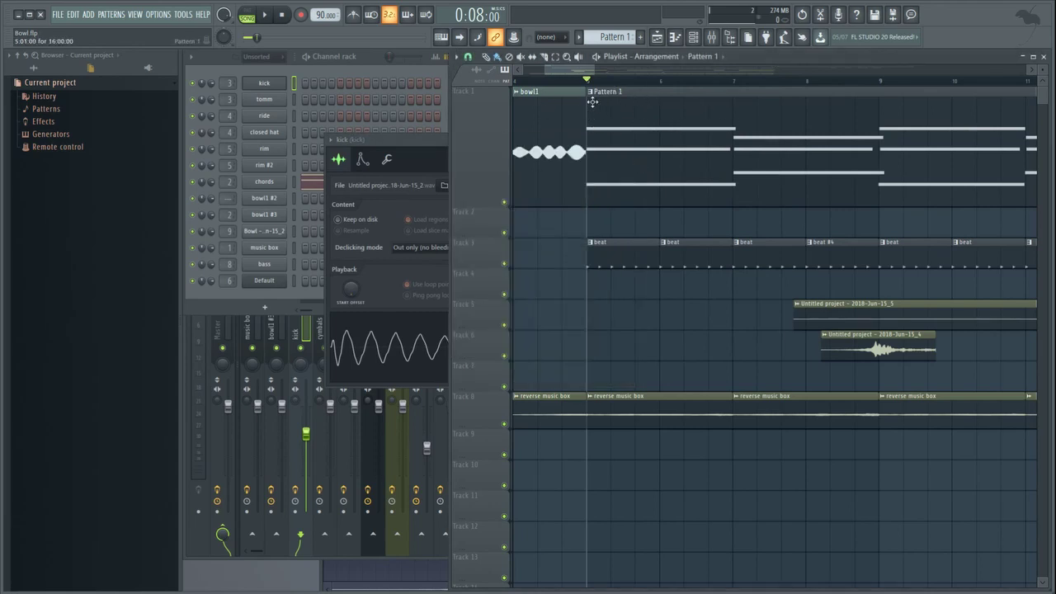
left_click(449, 146)
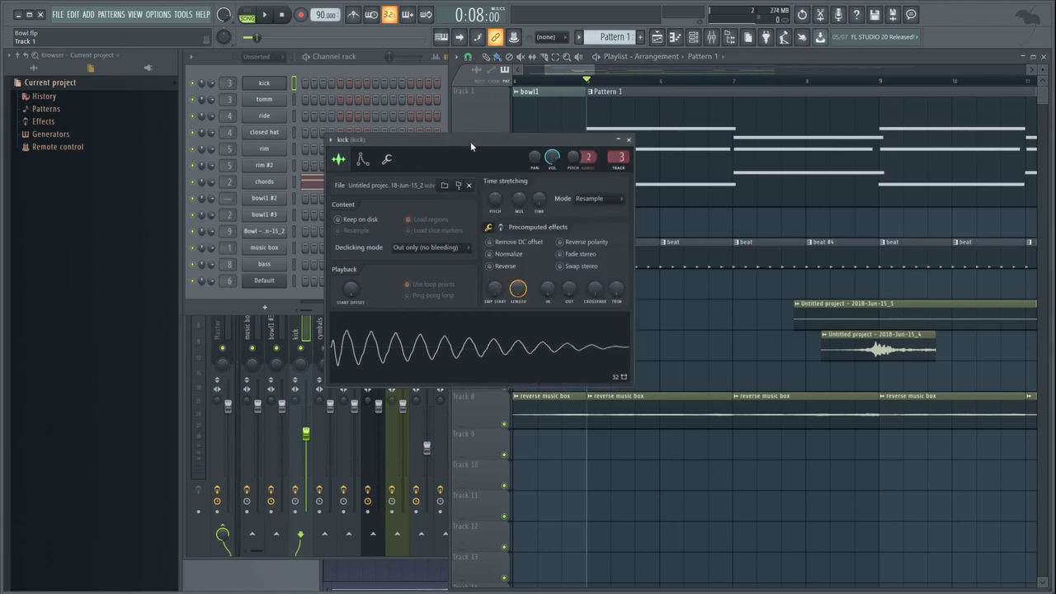
Enable the kick channel's volume envelope and shape it as a short decay without attack, hold or sustain
left_click_drag(470, 141, 543, 96)
left_click(427, 111)
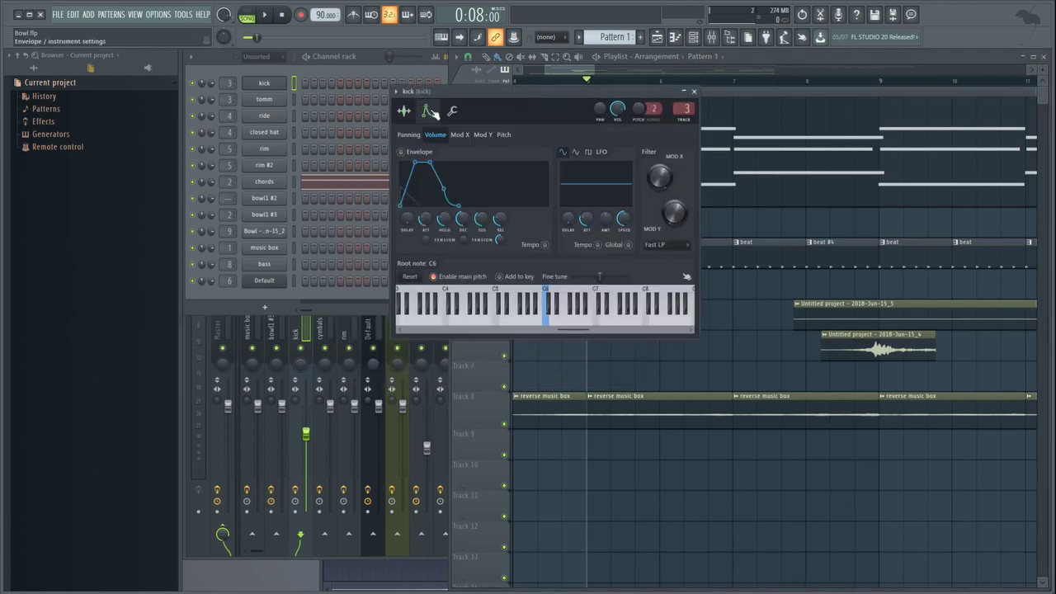
left_click(401, 152)
mouse_move(462, 218)
left_mouse_down()
mouse_move(462, 239)
mouse_move(483, 235)
mouse_move(448, 236)
mouse_move(463, 203)
left_mouse_up()
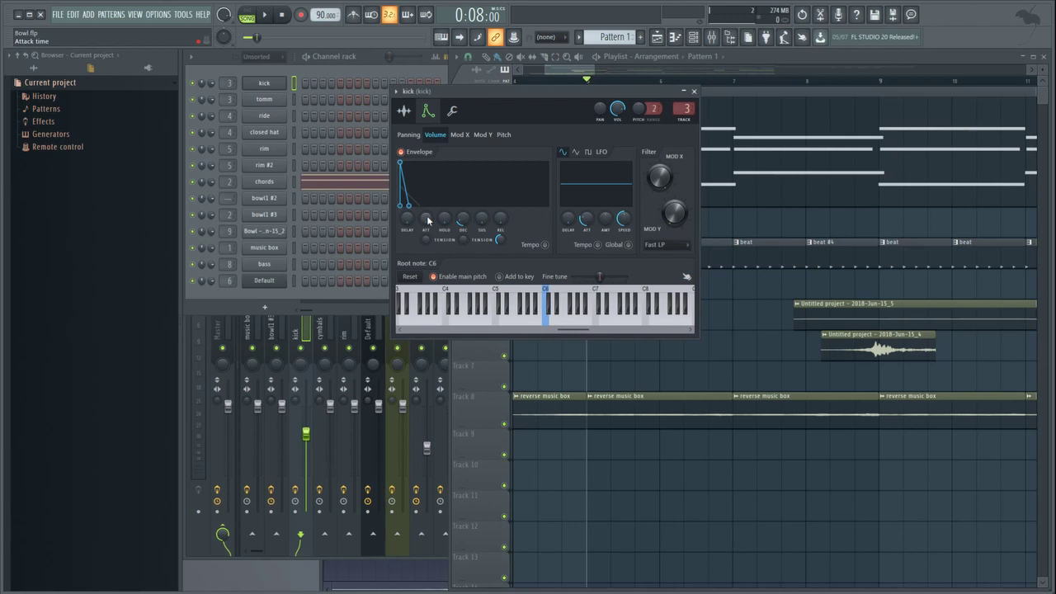
Adjust the amount of the kick's pitch envelope, and audition the kick after toggling its volume envelope
left_click(504, 136)
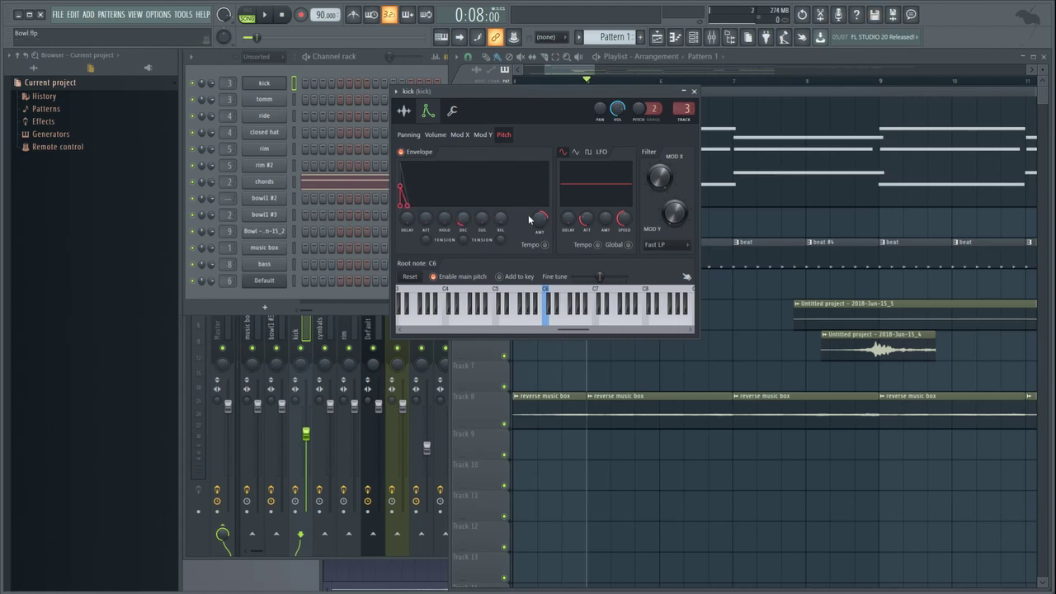
left_click_drag(540, 219, 527, 219)
left_click(446, 136)
left_click(401, 152)
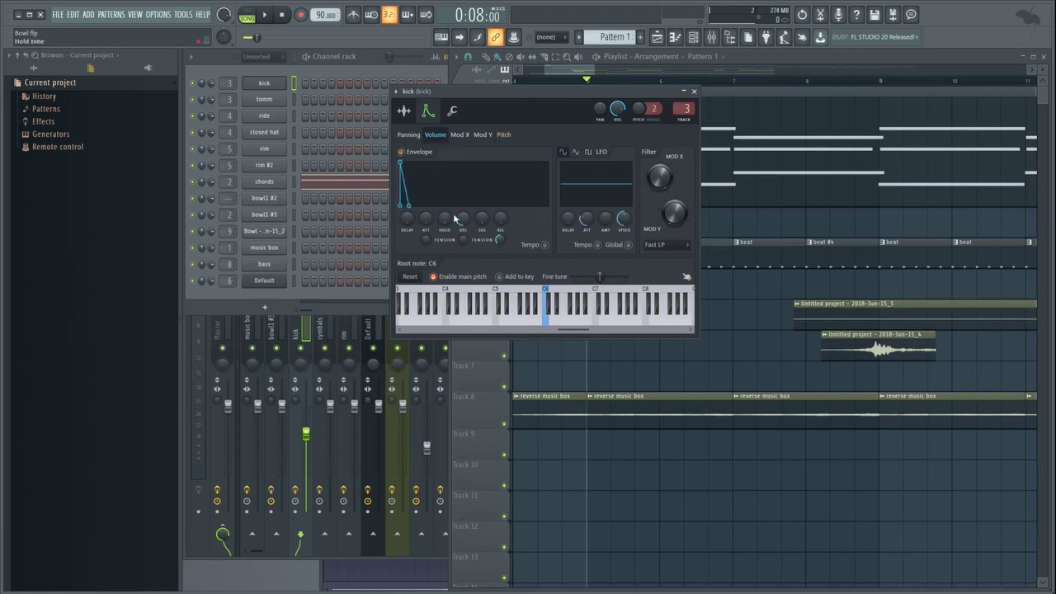
left_click(548, 327)
Open the ride channel and examine its volume envelope and normalized sample waveform
left_click(281, 117)
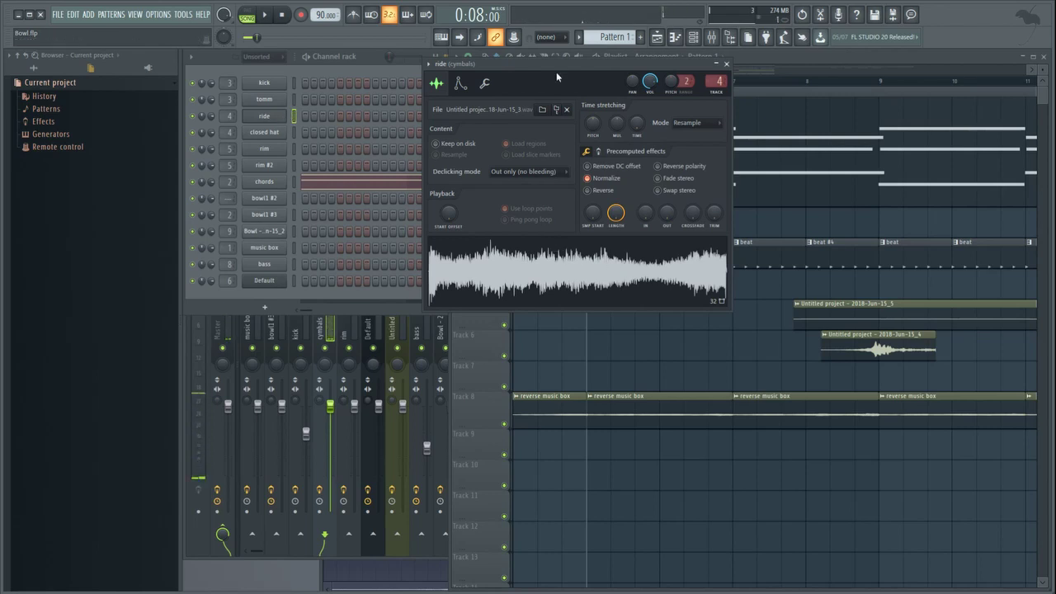
left_click_drag(561, 57, 568, 40)
left_click(467, 66)
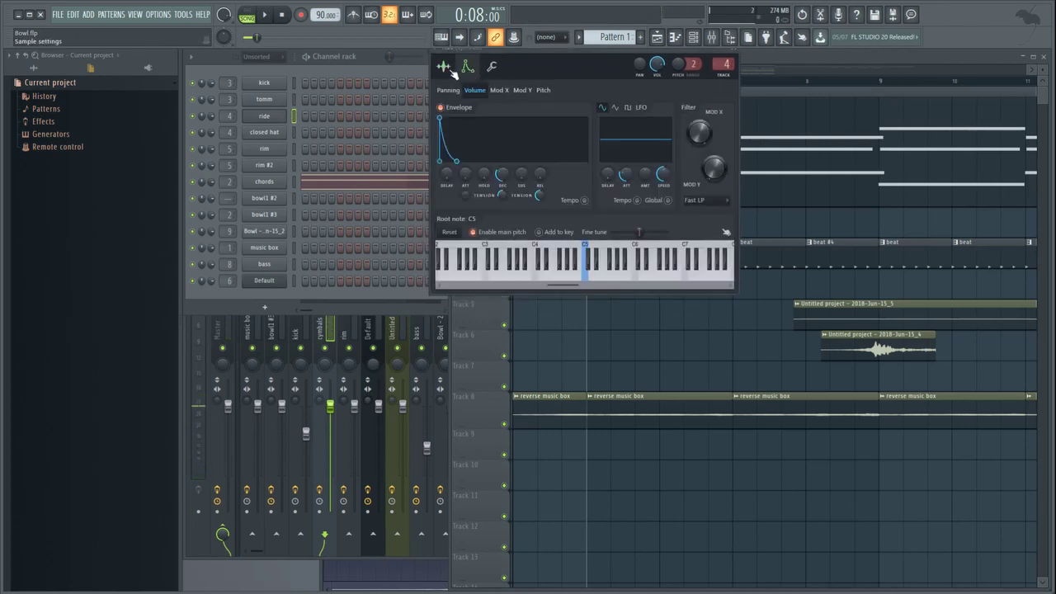
left_click(443, 66)
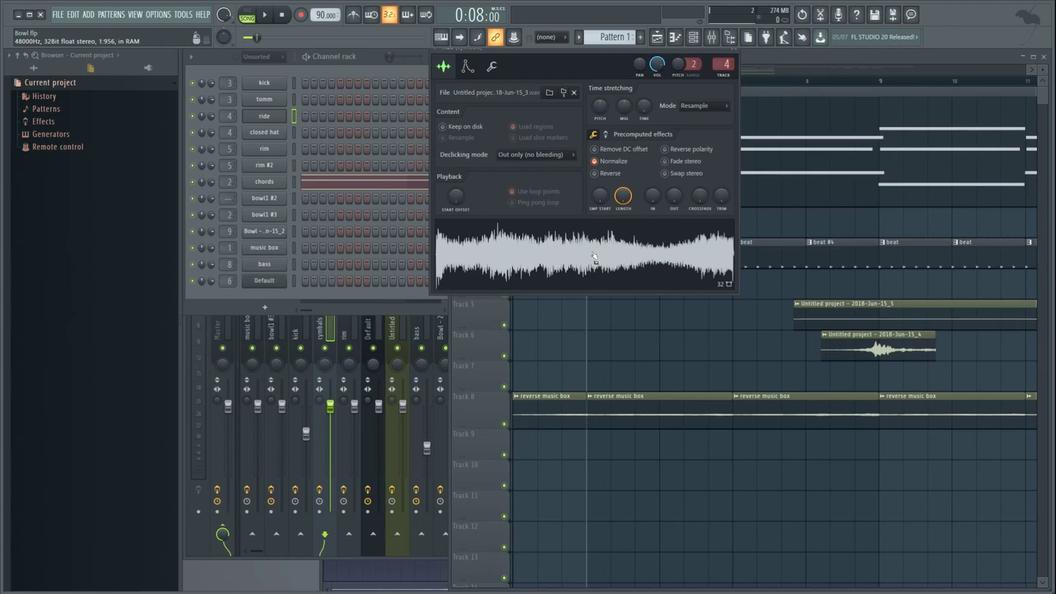
Audition the ride's sample and compare it with the decay of its volume envelope
left_click(467, 66)
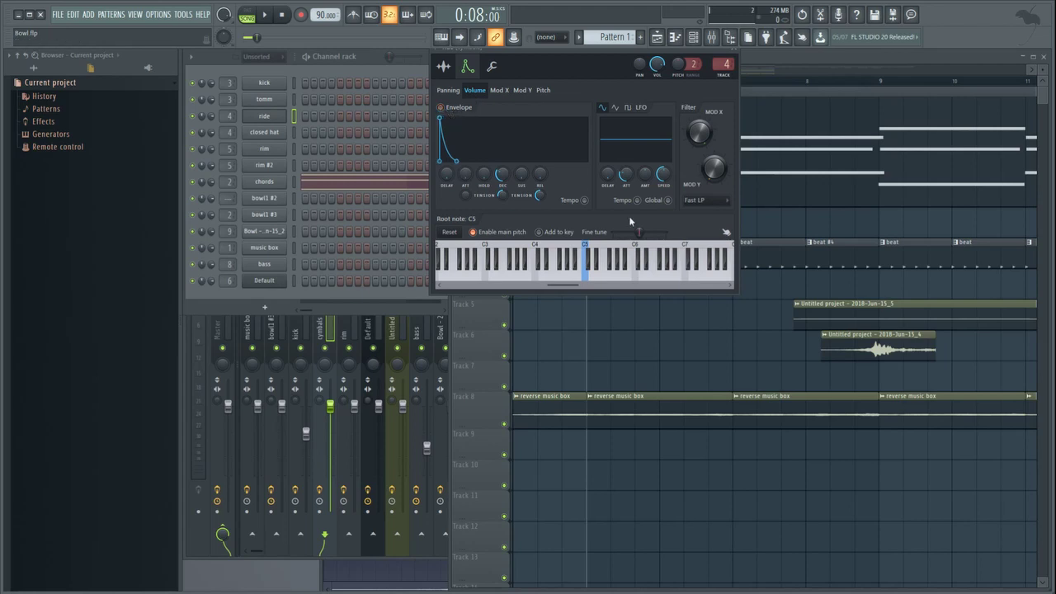
left_click(444, 67)
left_click(550, 249)
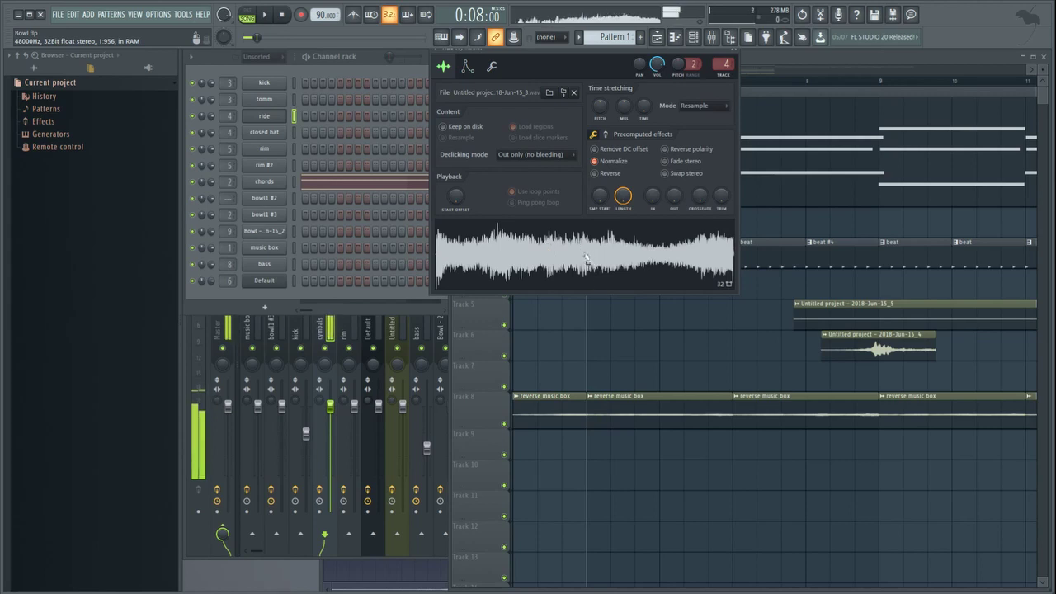
left_click(467, 66)
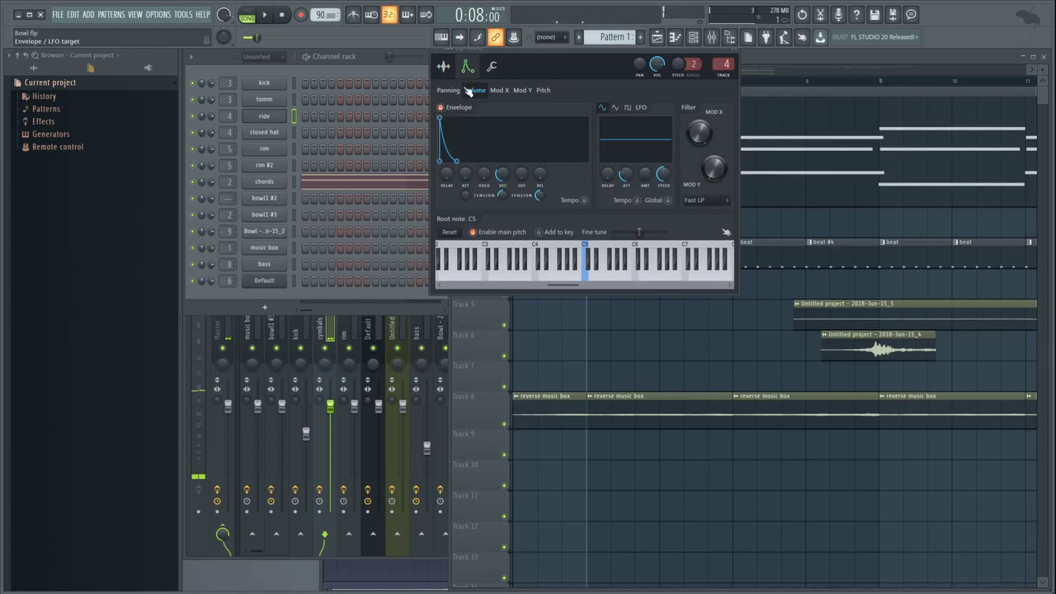
left_click(443, 66)
left_click(582, 254)
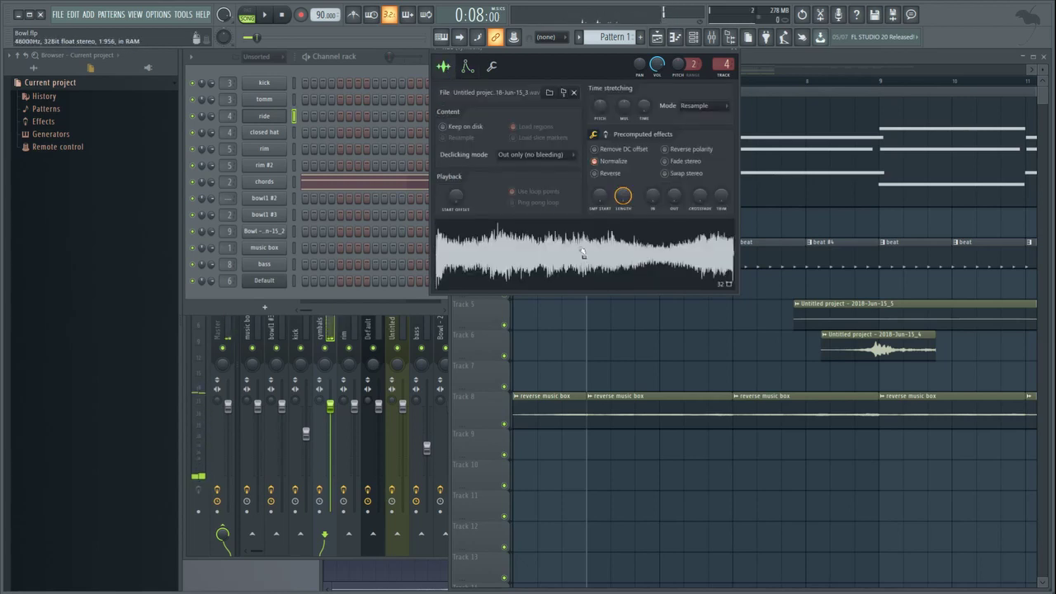
left_click(468, 67)
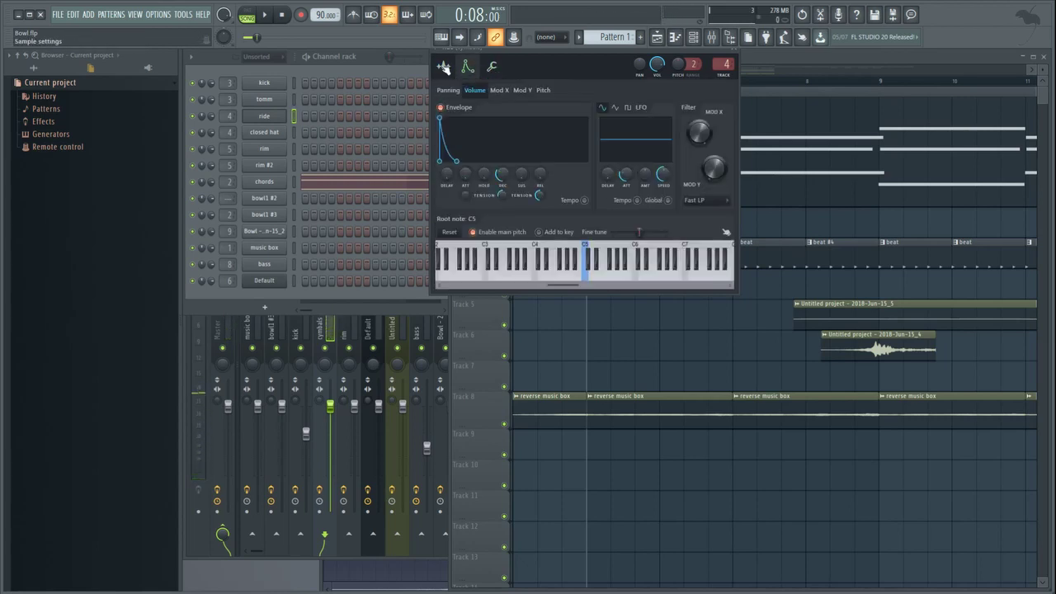
left_click(443, 66)
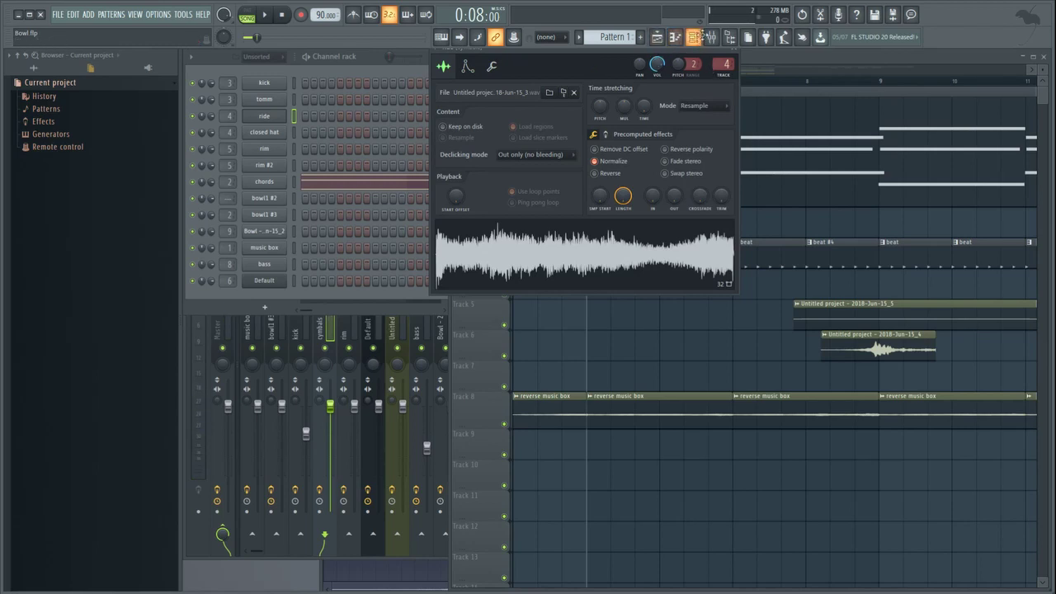
Show the recorded sample in Edison on the cymbals mixer track, and close the ride channel's settings
left_click(711, 37)
left_click(911, 281)
left_click(703, 51)
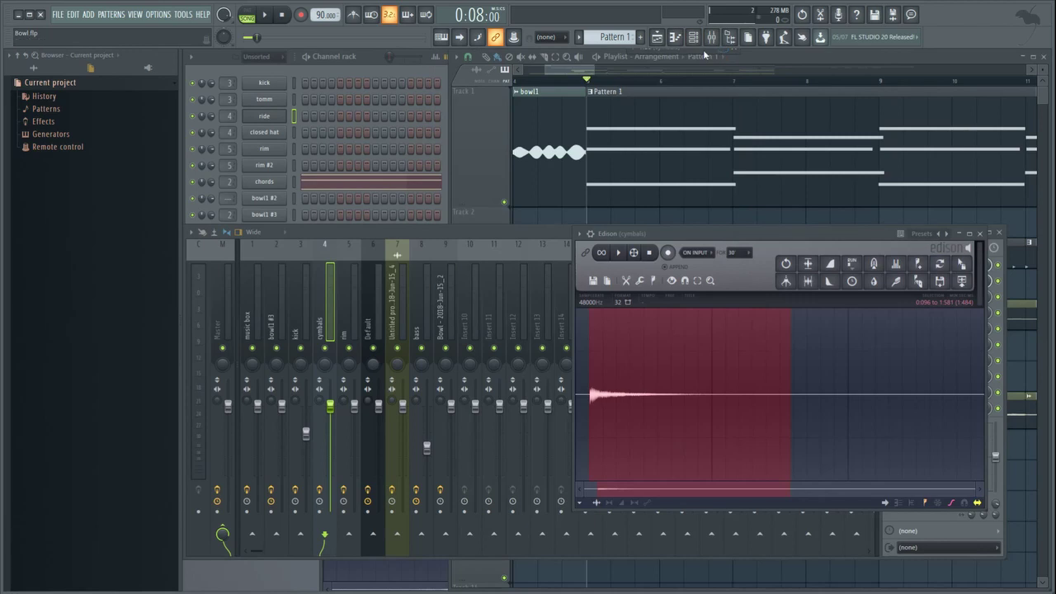
left_click(726, 54)
left_click(731, 56)
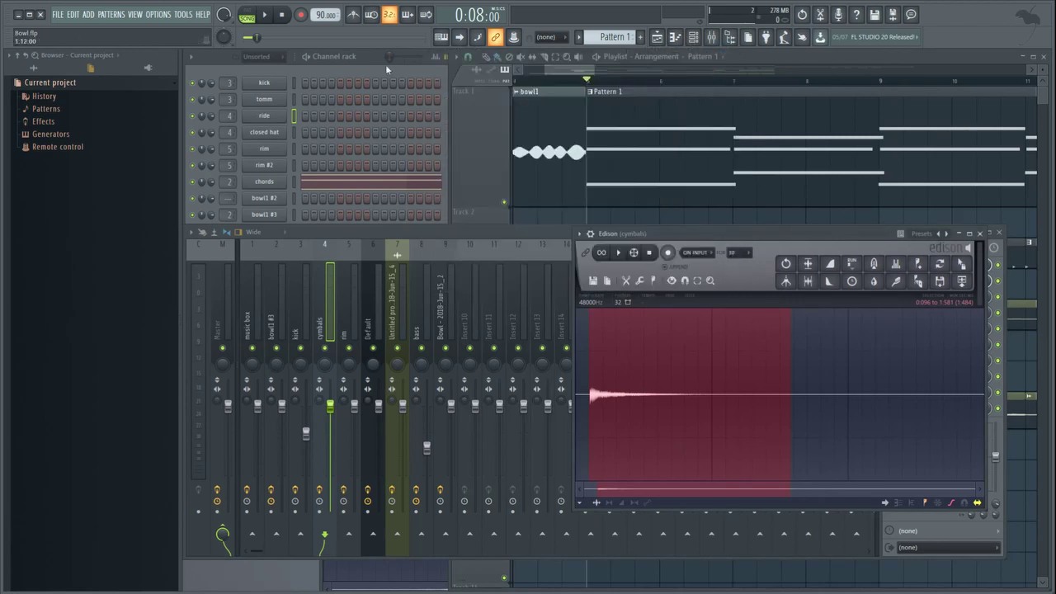
Open the closed hat channel and examine its sample waveform and volume envelope
left_click(288, 130)
left_click(281, 132)
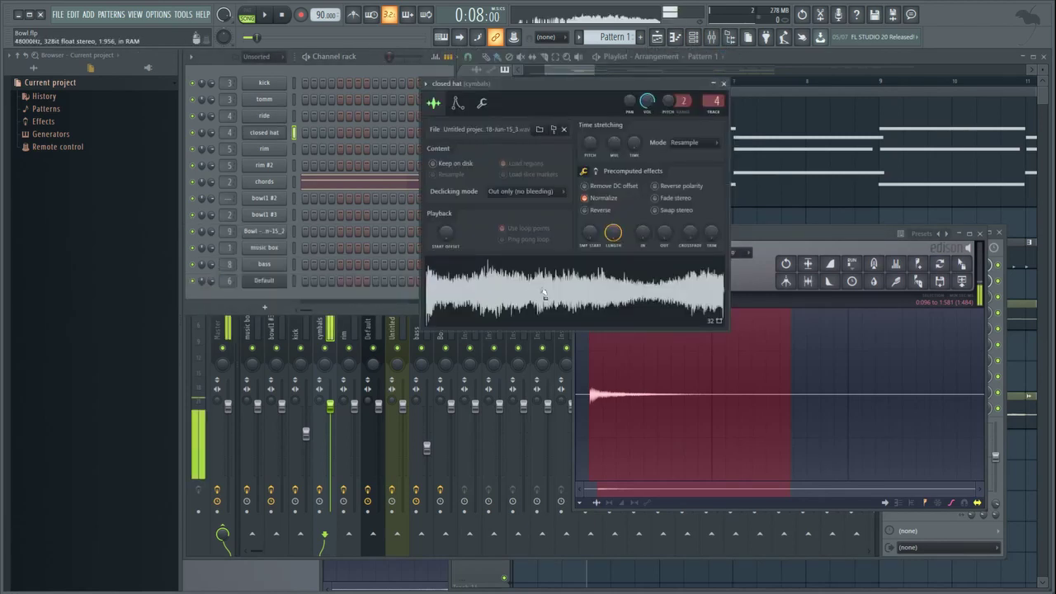
left_click(458, 104)
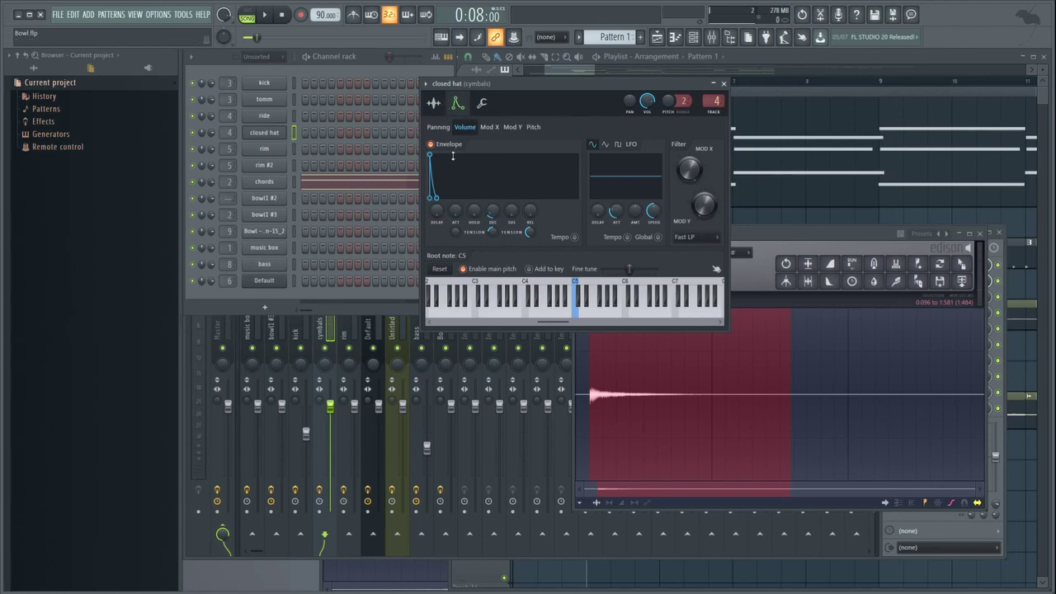
left_click(433, 103)
Open the rim channel and examine its sample waveform, volume envelope and Mod X envelope
left_click(264, 149)
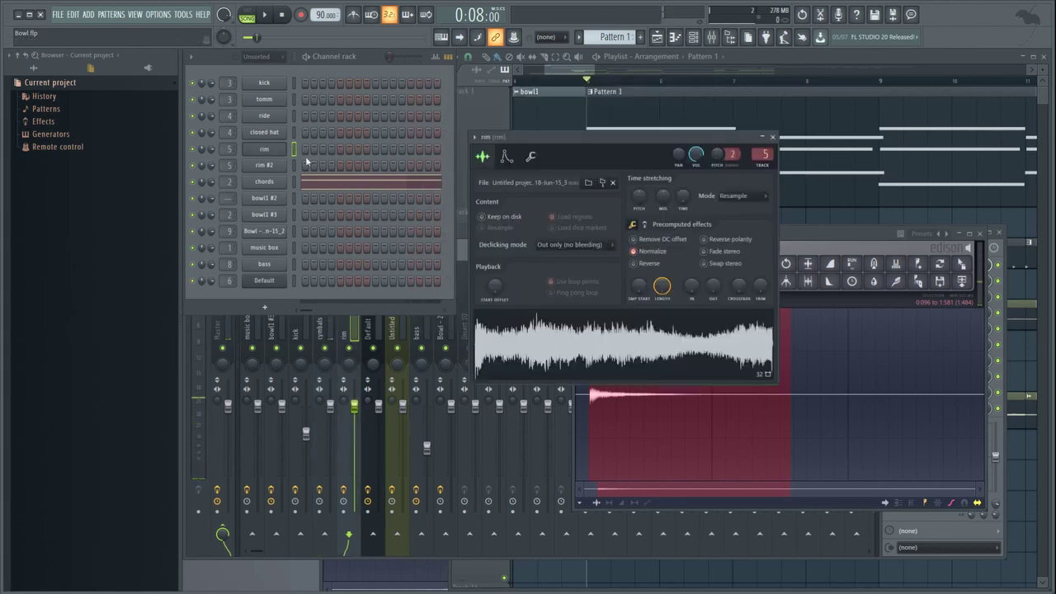
left_click(509, 157)
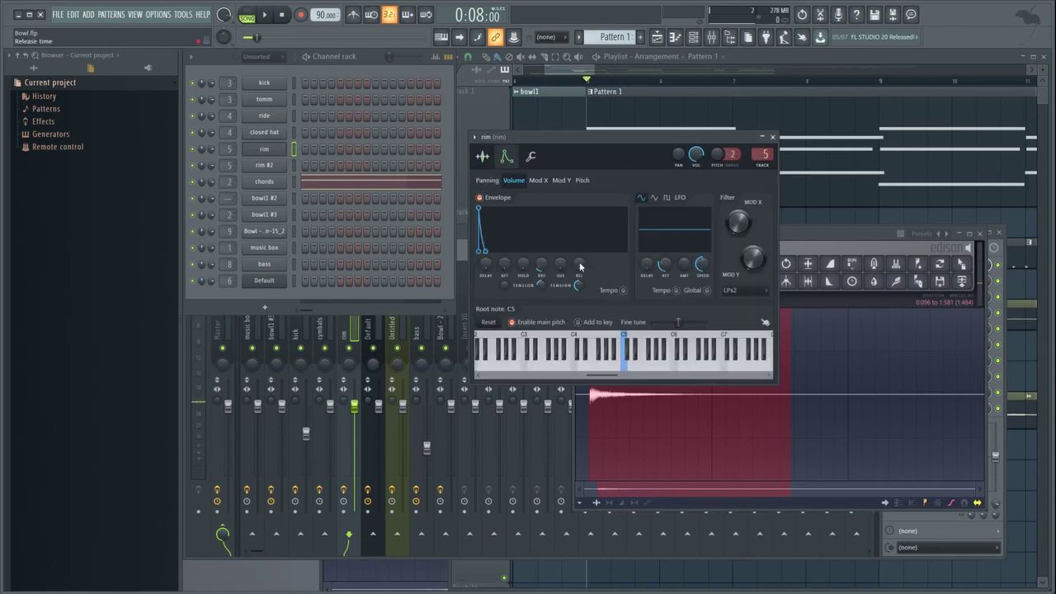
left_click(490, 165)
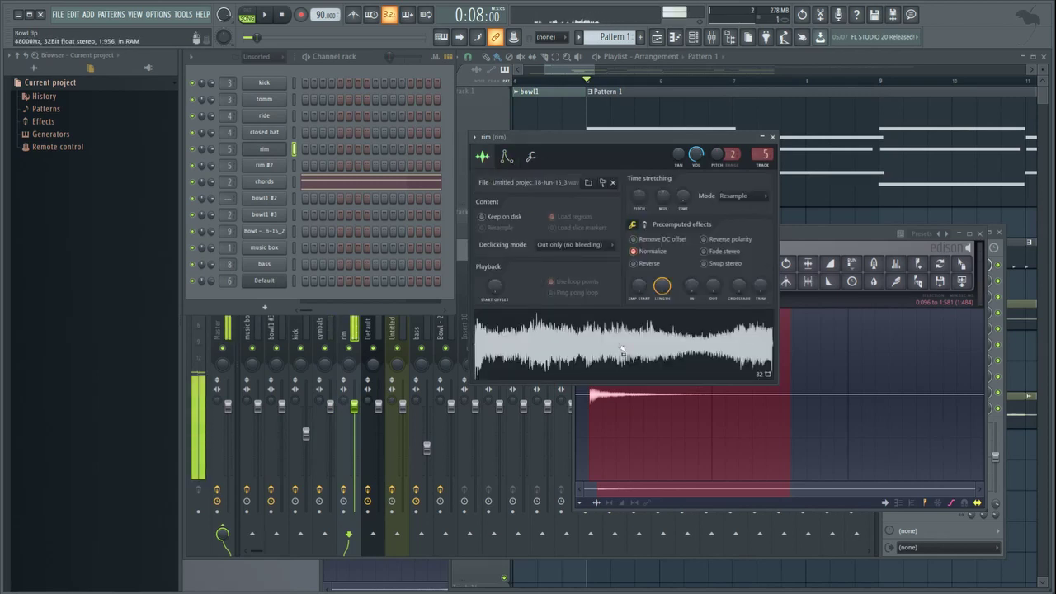
left_click(506, 157)
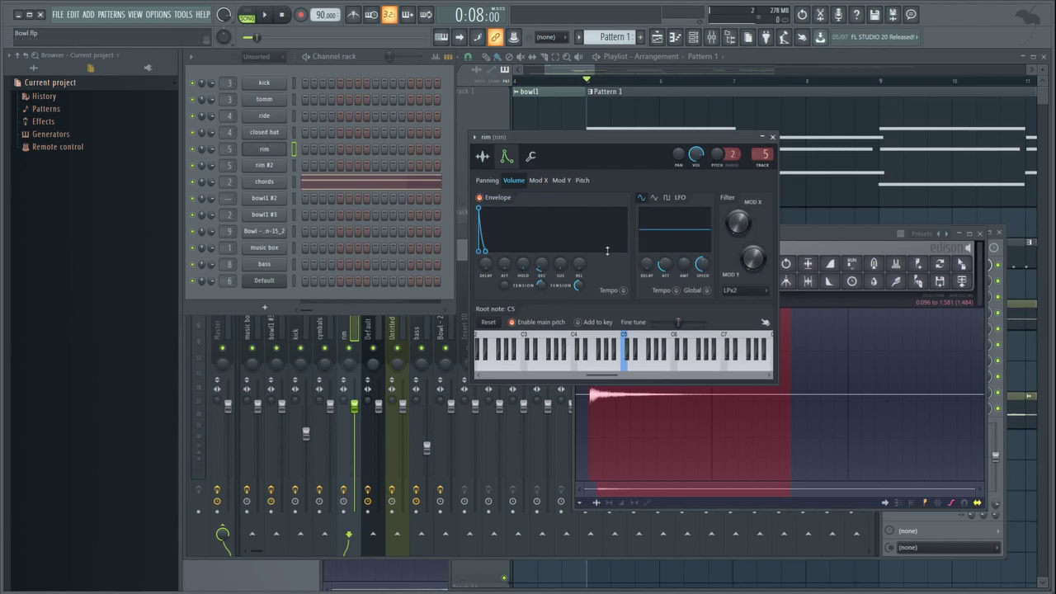
left_click(538, 180)
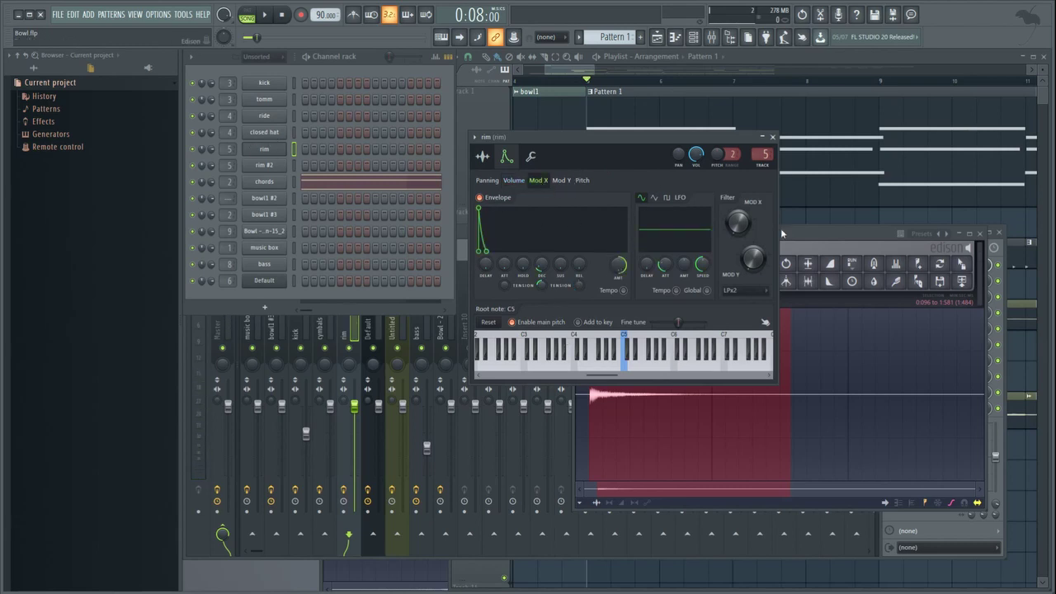
left_click(499, 158)
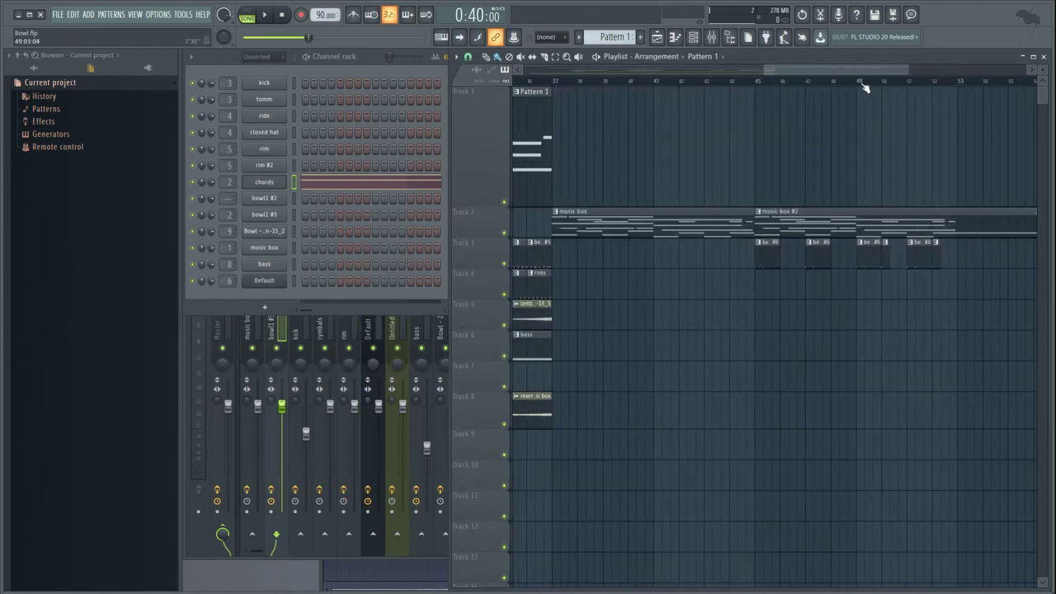
Play the music box pattern in the playlist from bar 37, and stop playback
scroll(864, 86, "down", 3)
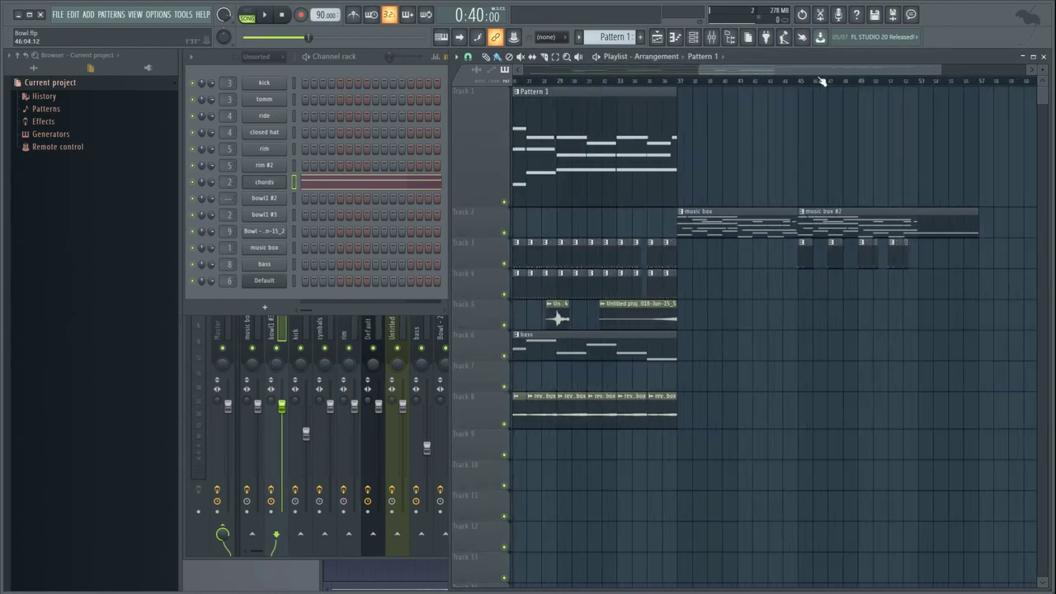
left_click(682, 87)
key("space")
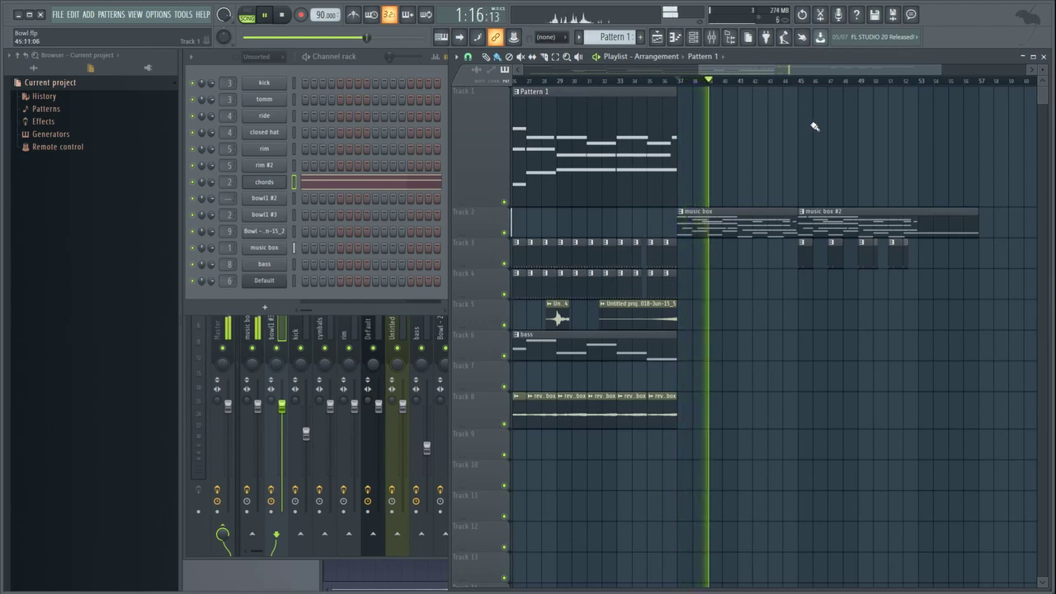
scroll(793, 89, "up", 3)
scroll(794, 89, "down", 1)
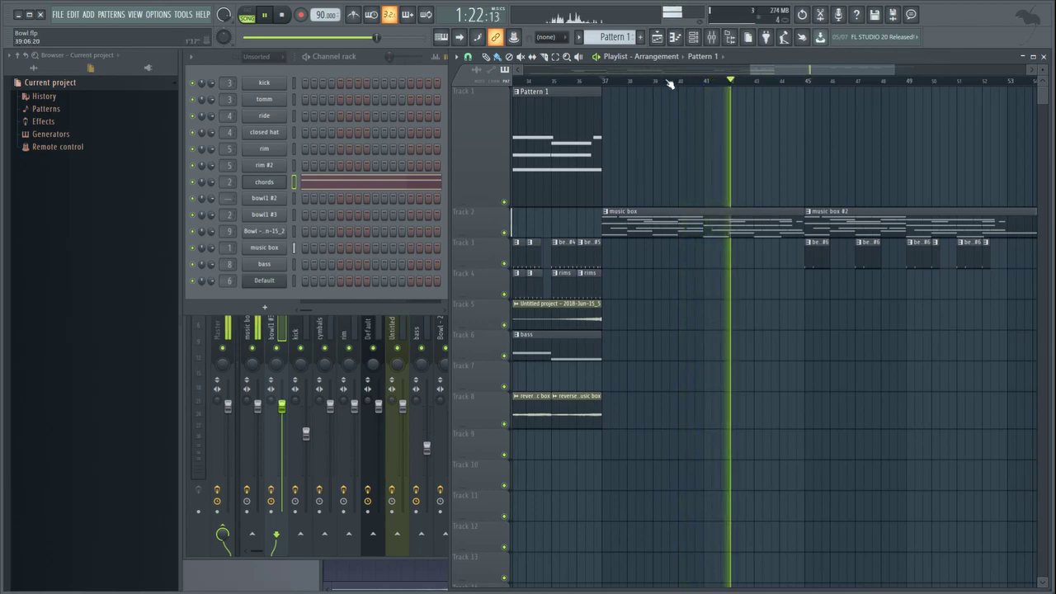
key("space")
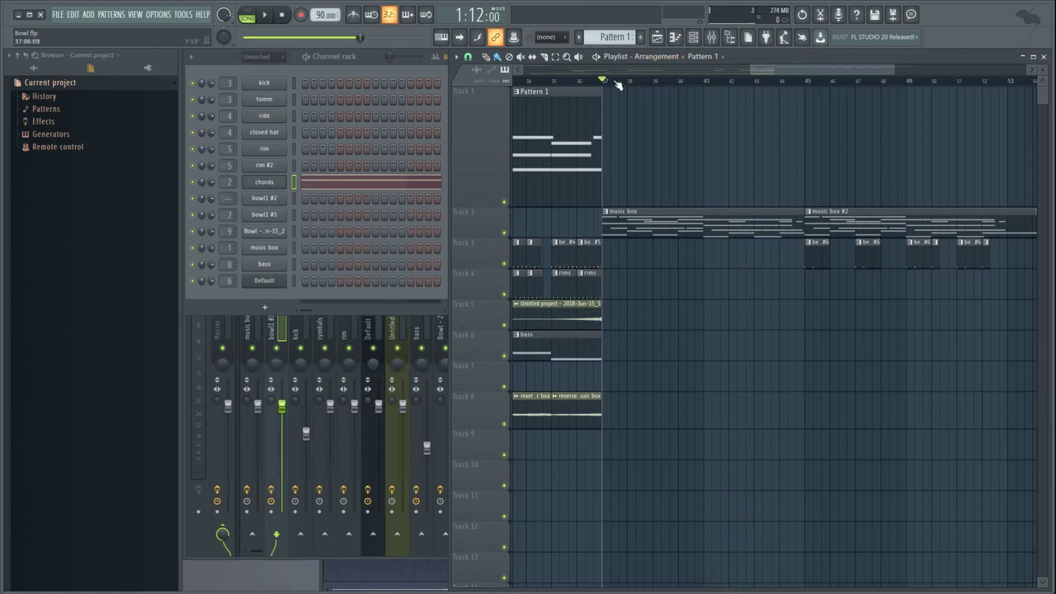
Replay the music box section from bar 37 and follow its notes towards the music box #2 clip
scroll(617, 84, "up", 3)
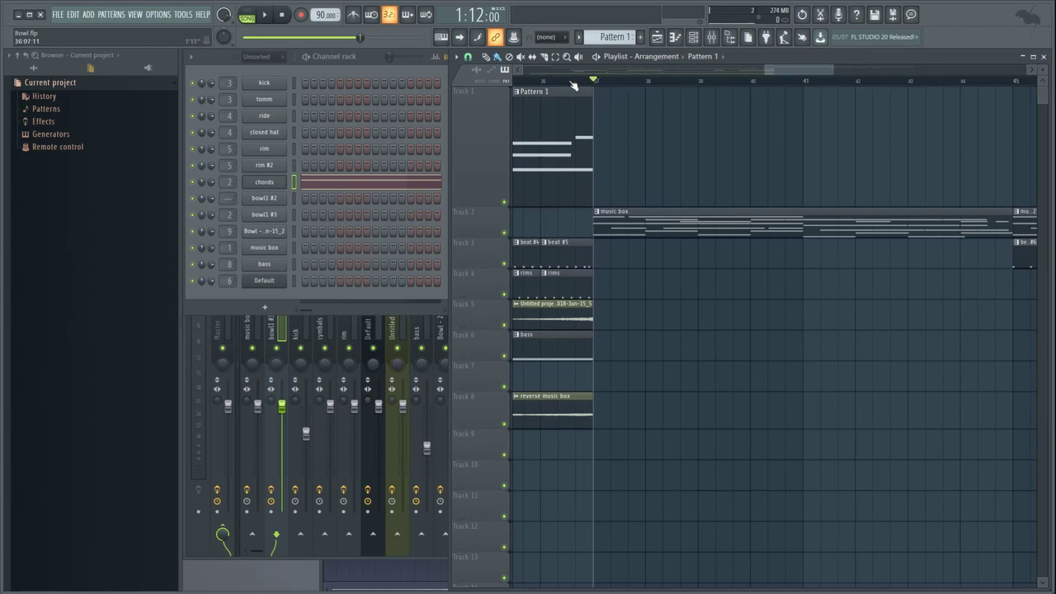
key("space")
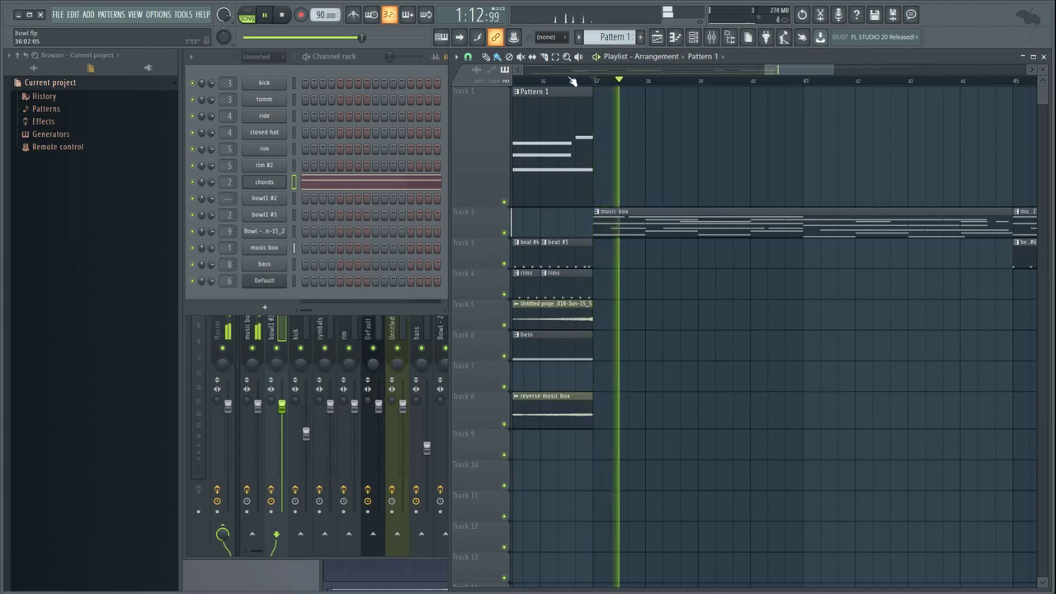
scroll(537, 87, "down", 2)
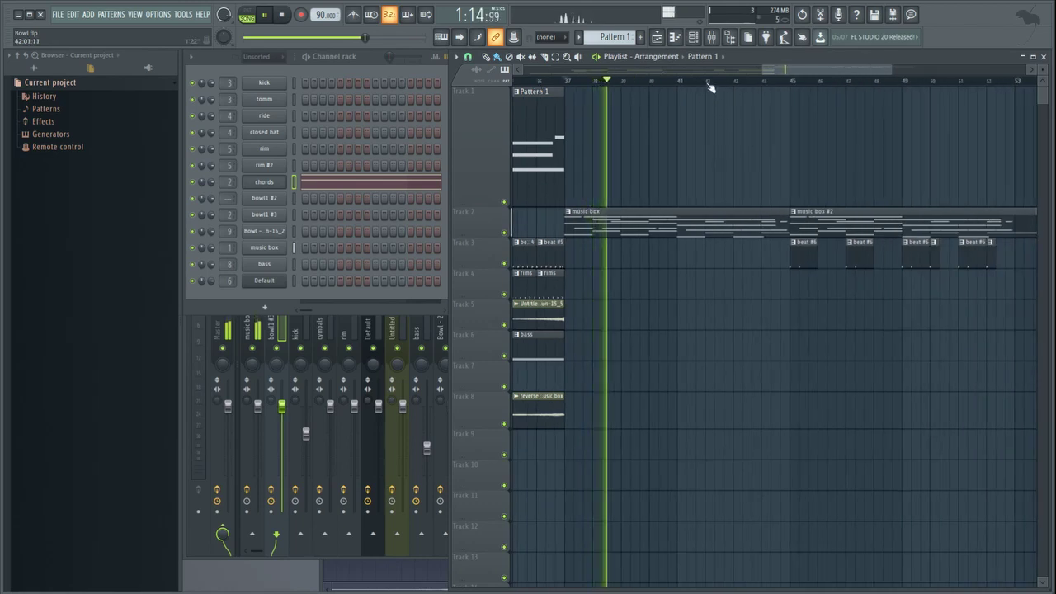
scroll(621, 88, "up", 2)
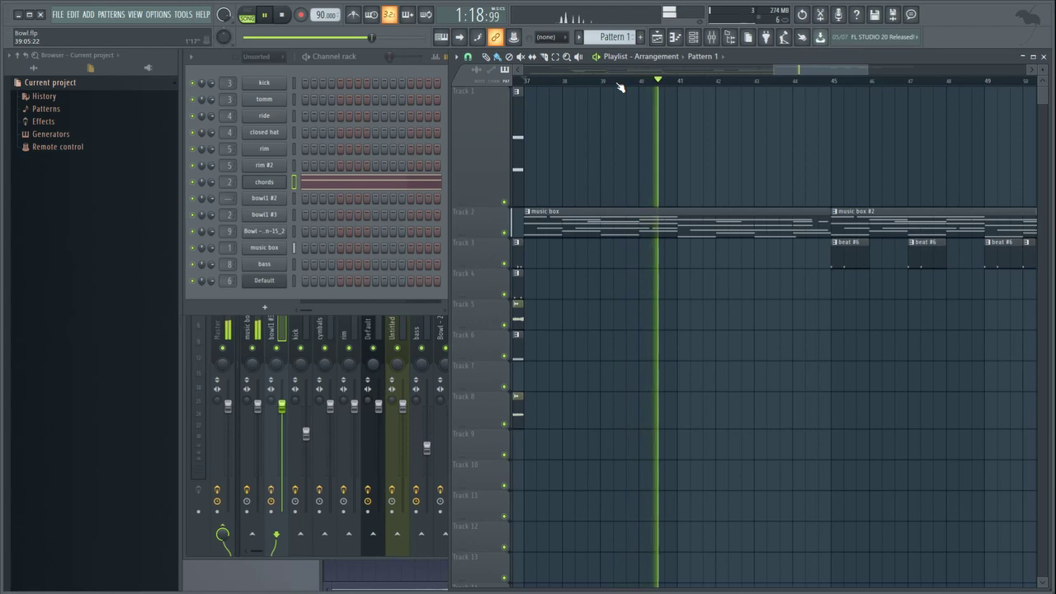
Solo Track 8 and examine how the reverse music box clips repeat beneath the chord patterns
left_click_drag(821, 70, 854, 76)
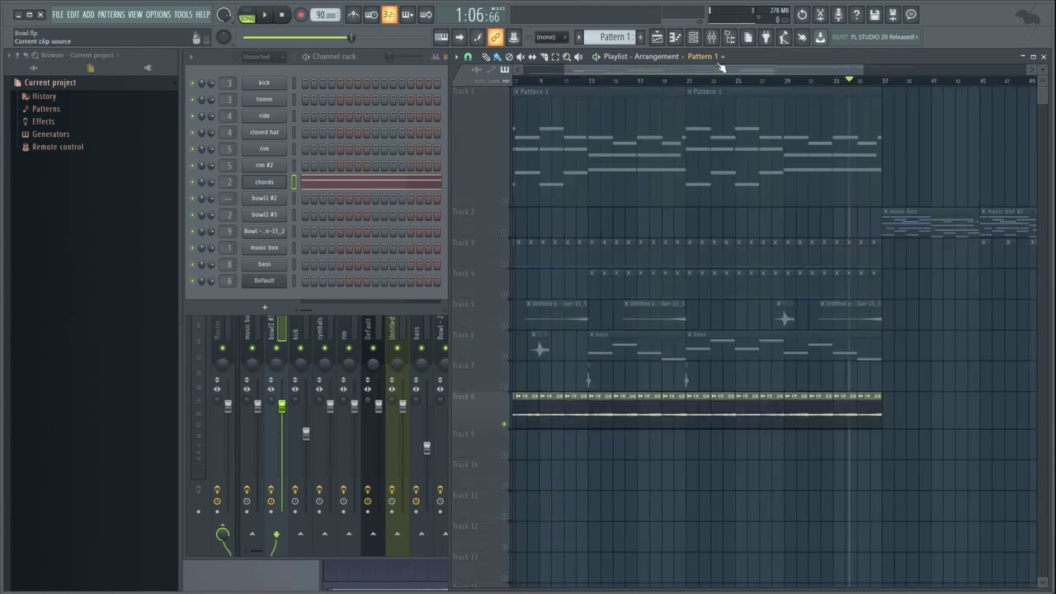
left_click_drag(721, 67, 668, 72)
left_click_drag(529, 81, 548, 83)
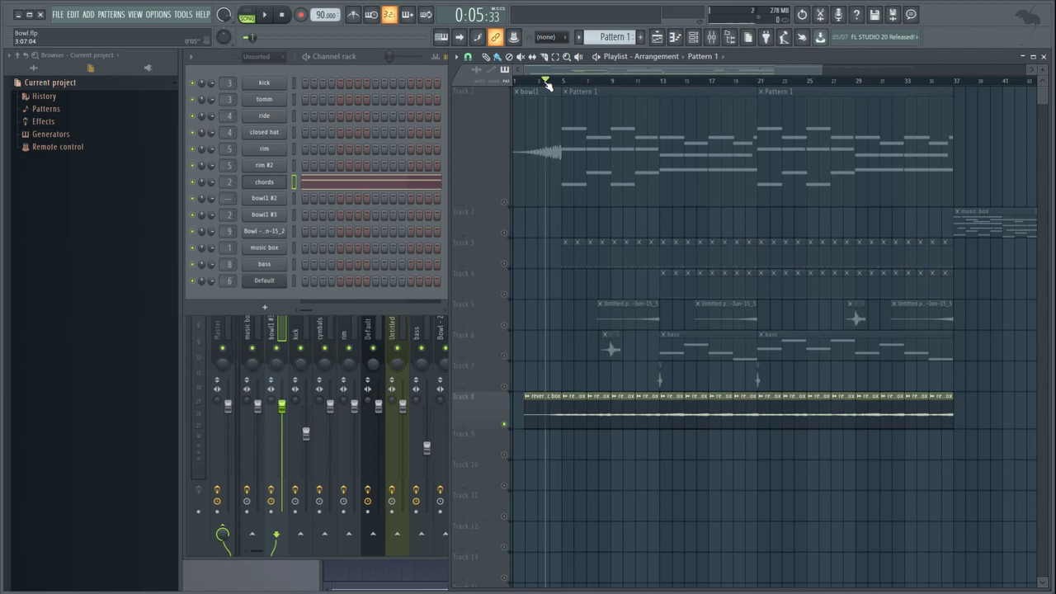
scroll(547, 83, "up", 2)
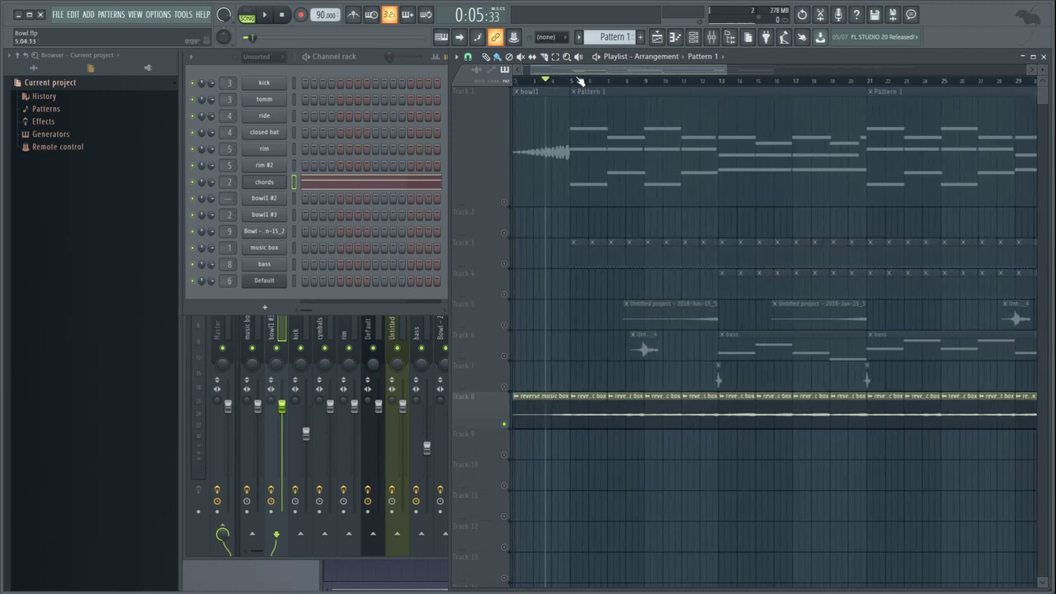
scroll(580, 81, "down", 4)
left_click_drag(789, 82, 748, 135)
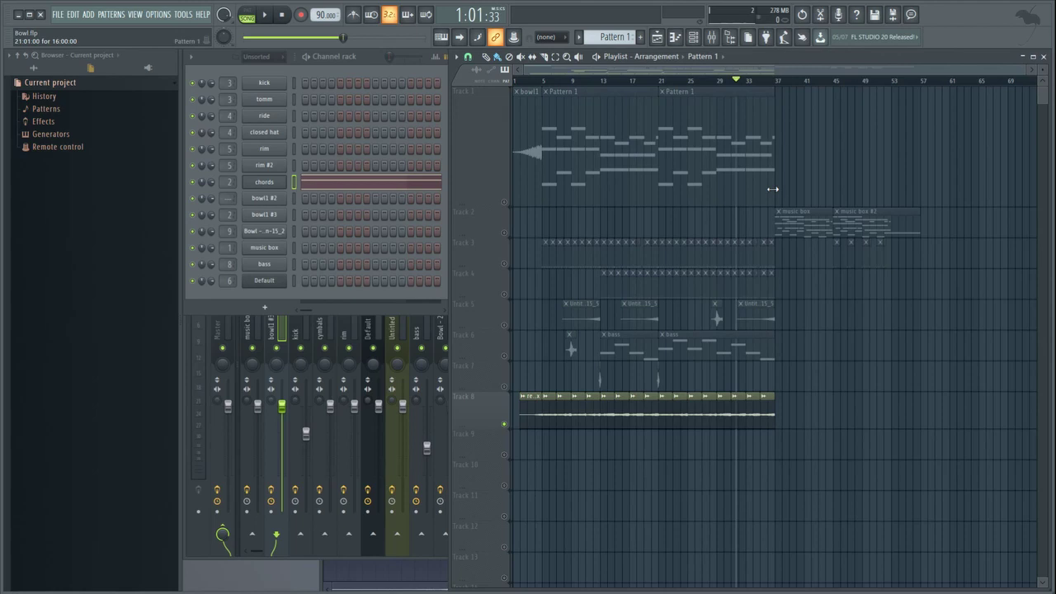
Audition the soloed reverse music box track from bar 4 of the arrangement
scroll(550, 89, "up", 4)
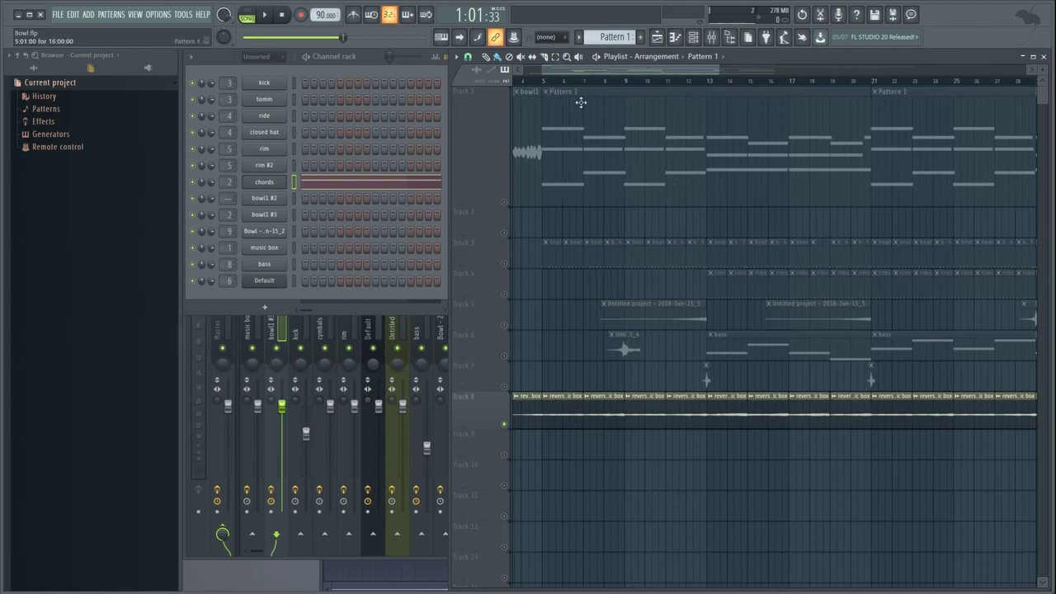
scroll(627, 80, "down", 3)
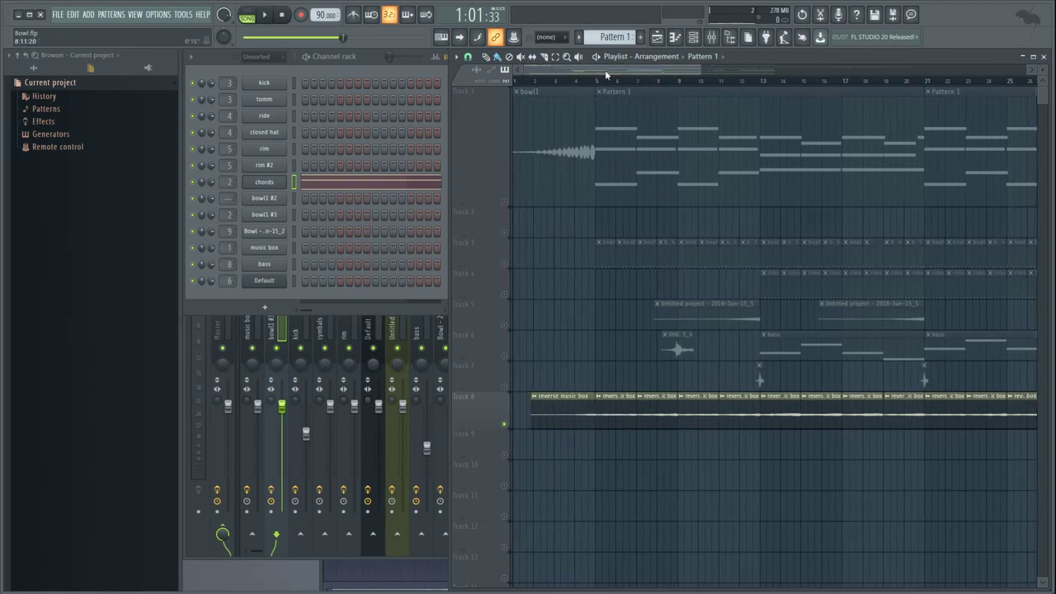
scroll(601, 87, "down", 2)
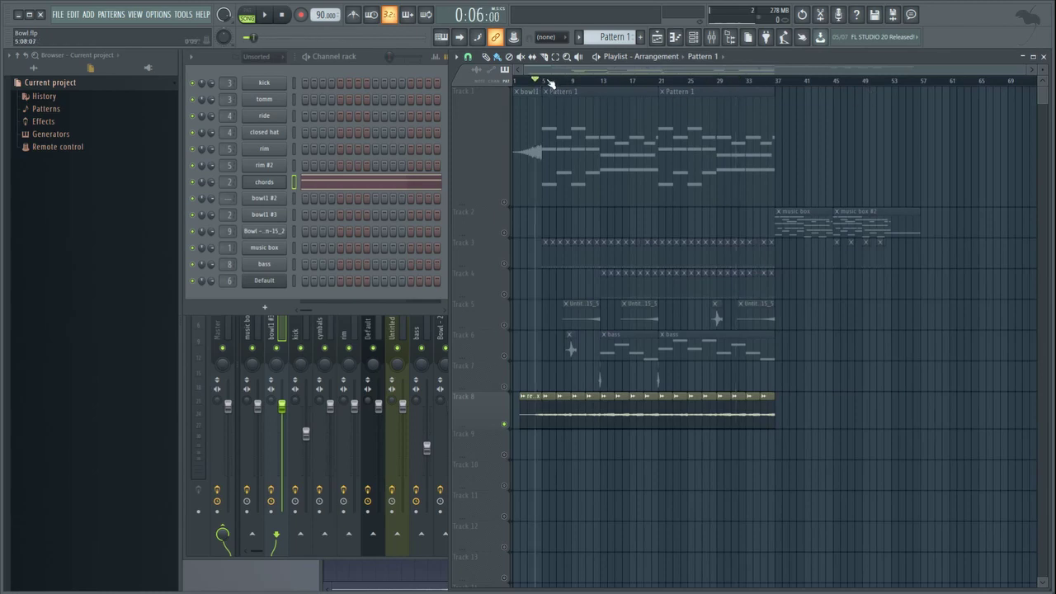
scroll(542, 84, "up", 3)
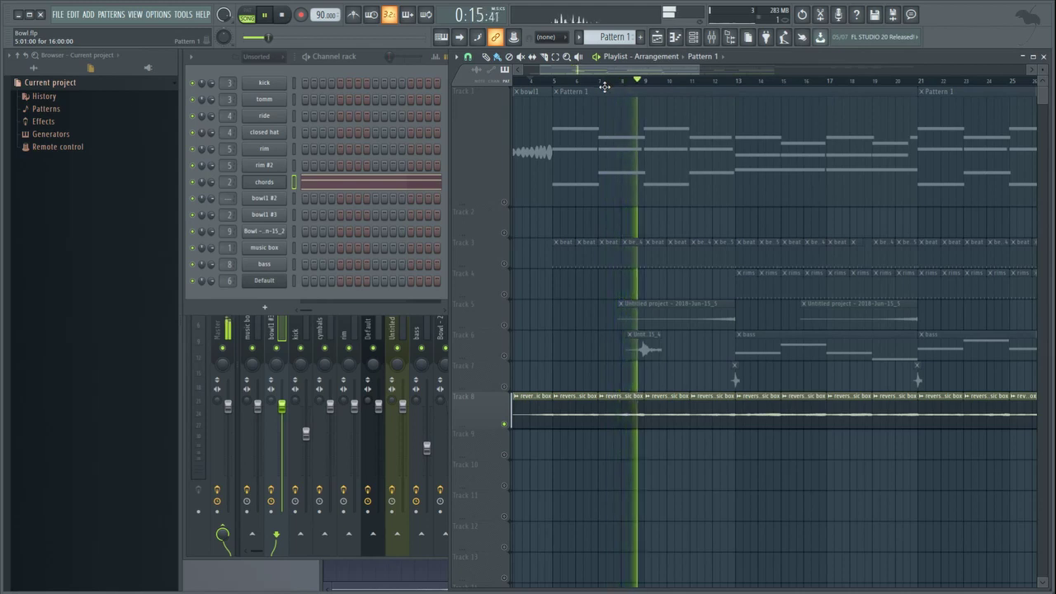
Unsolo Track 8, listen to the reverse music box within the full arrangement, and stop playback
right_click(504, 424)
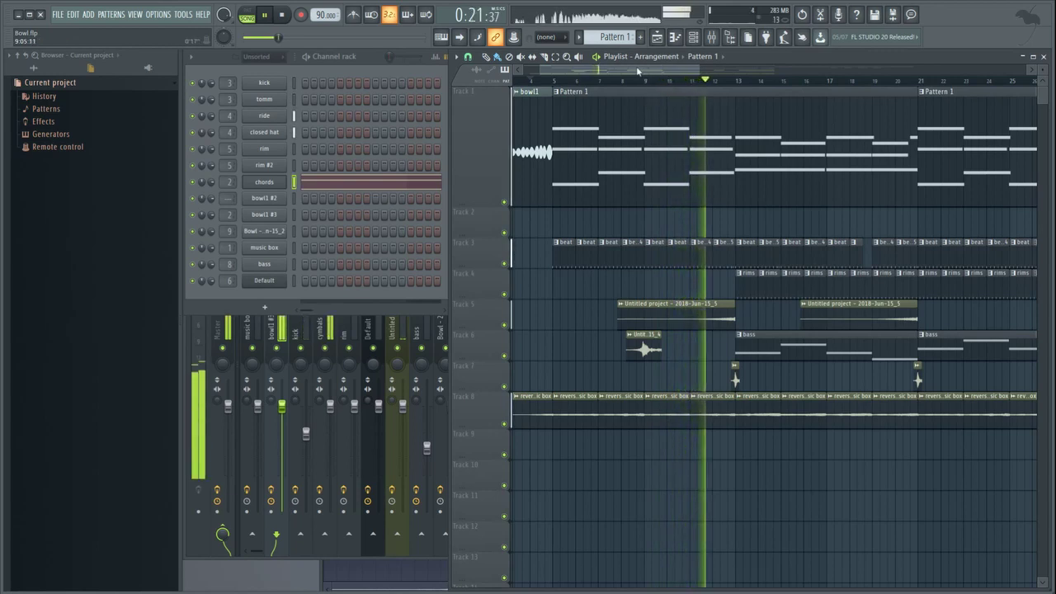
scroll(661, 72, "right", 3)
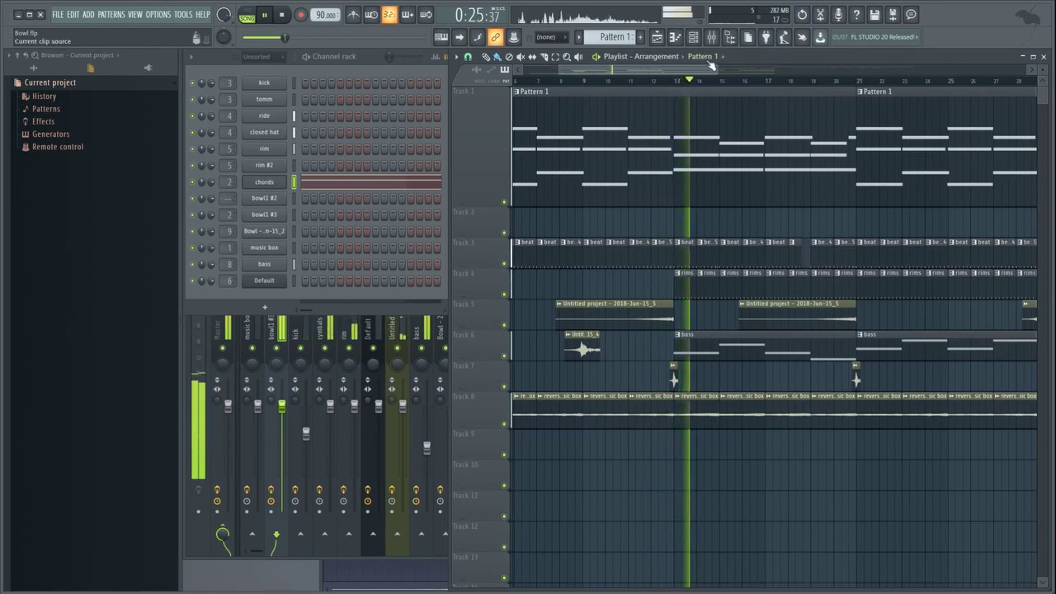
scroll(711, 72, "right", 1)
left_click_drag(711, 72, 744, 91)
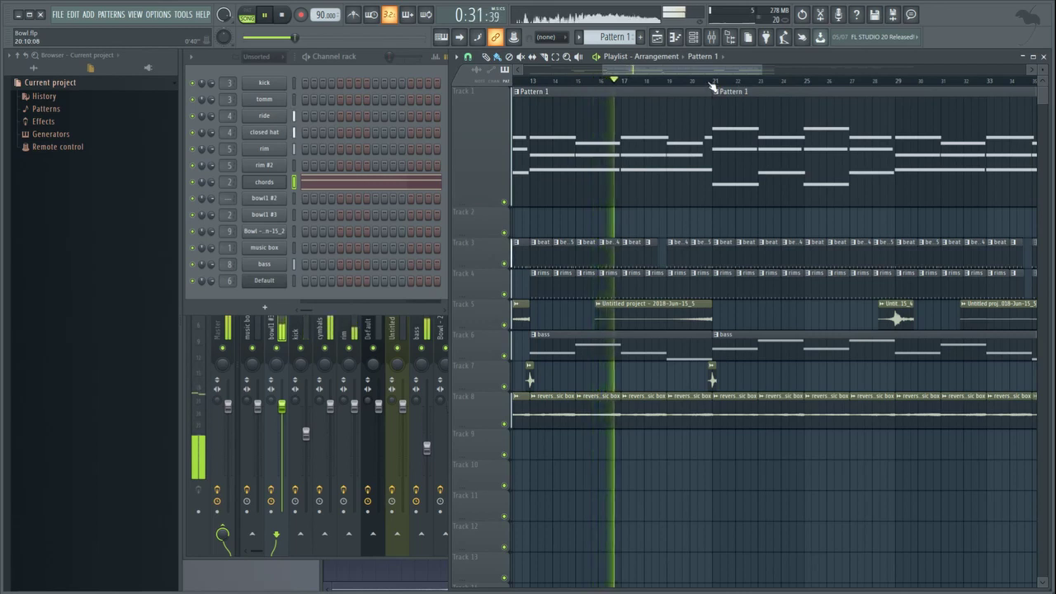
key("space")
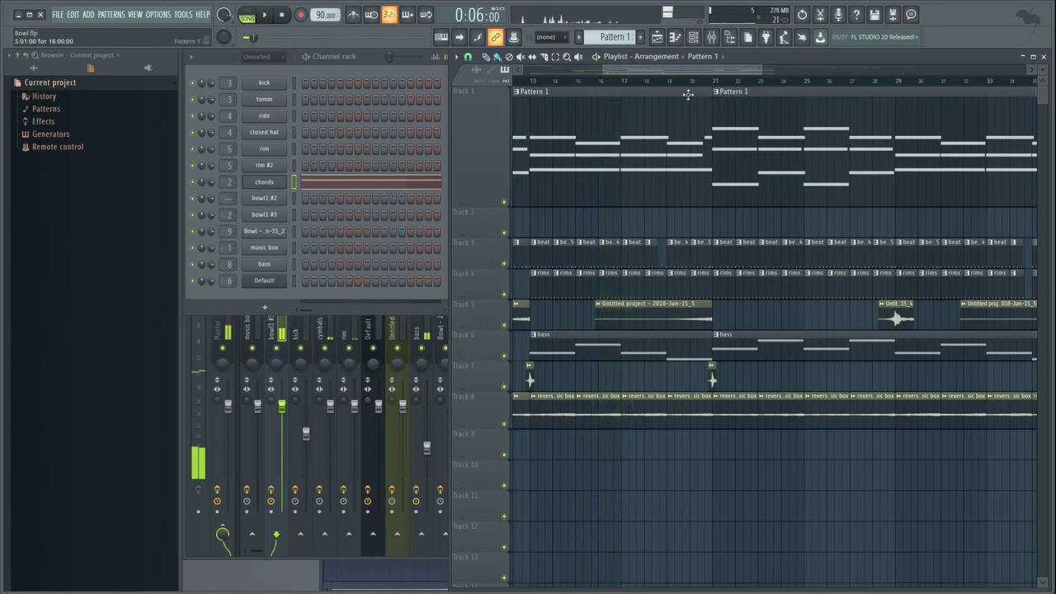